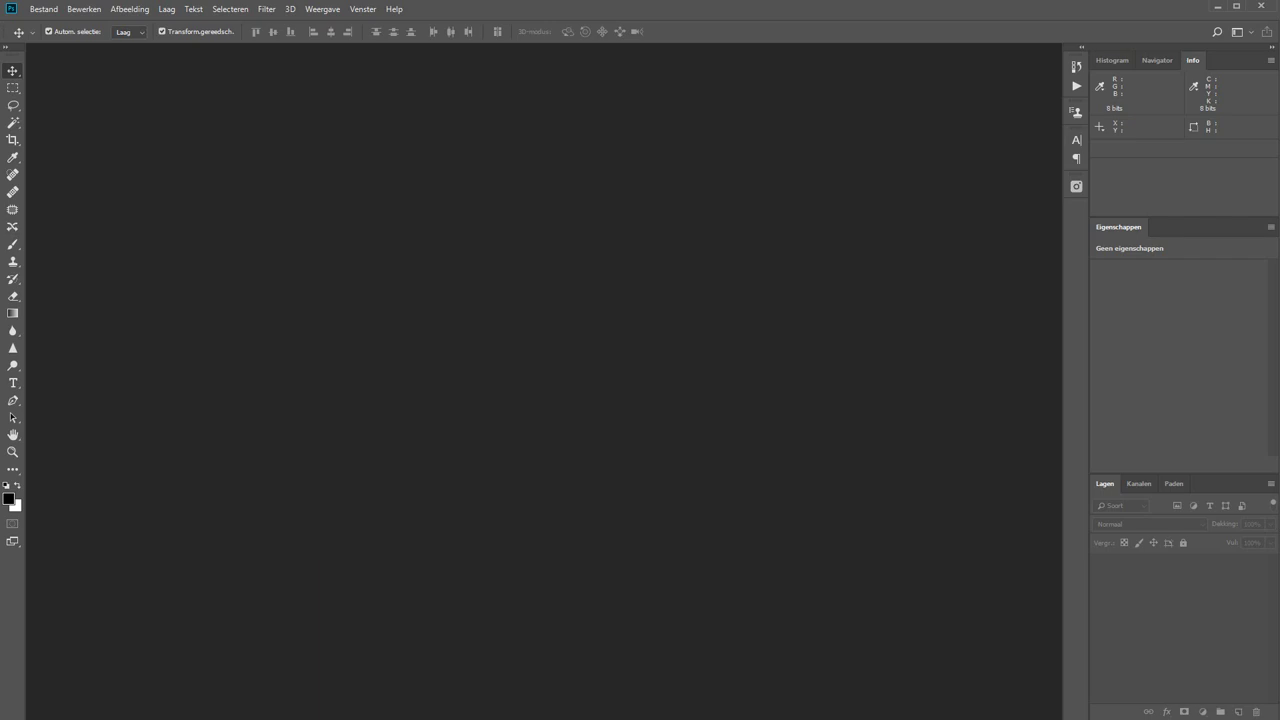
# Open the Bestand (File) menu in Photoshop's menu bar.
pyautogui.click(48, 10)
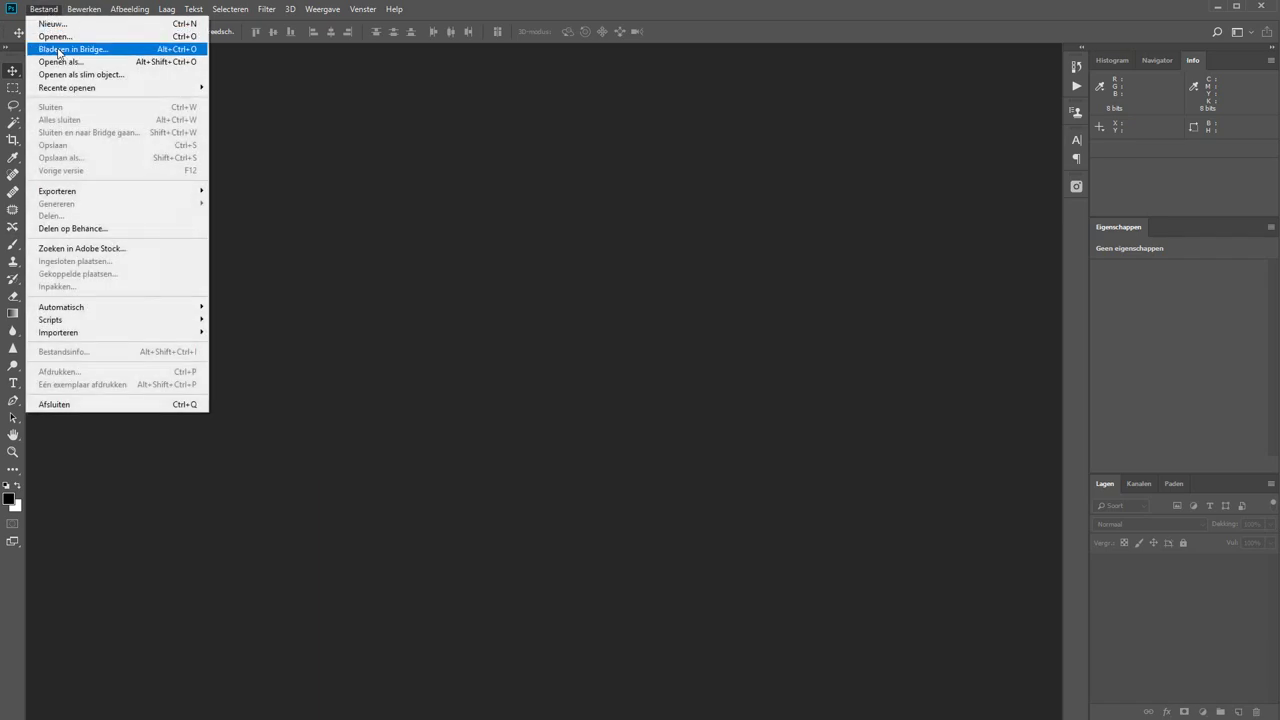
# Launch Bridge via Bladeren in Bridge and enlarge its window to fill the screen.
pyautogui.click(60, 49)
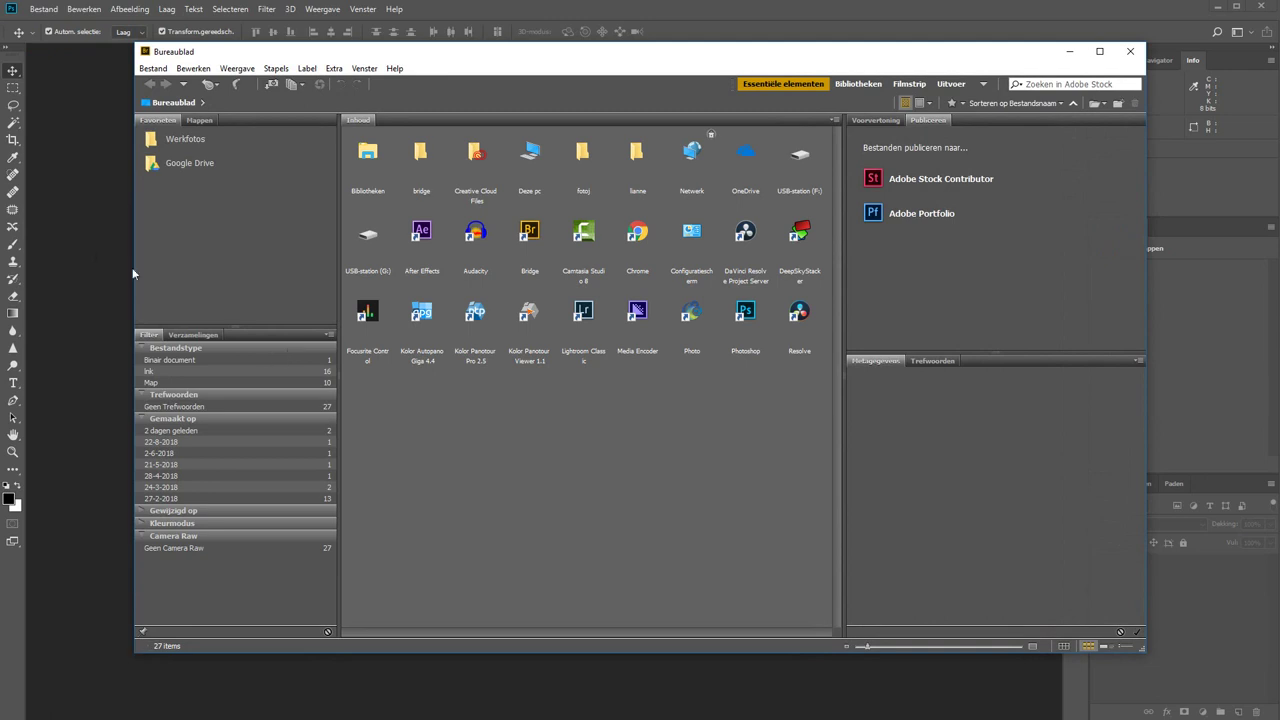
pyautogui.moveTo(135, 226); pyautogui.dragTo(0, 226)
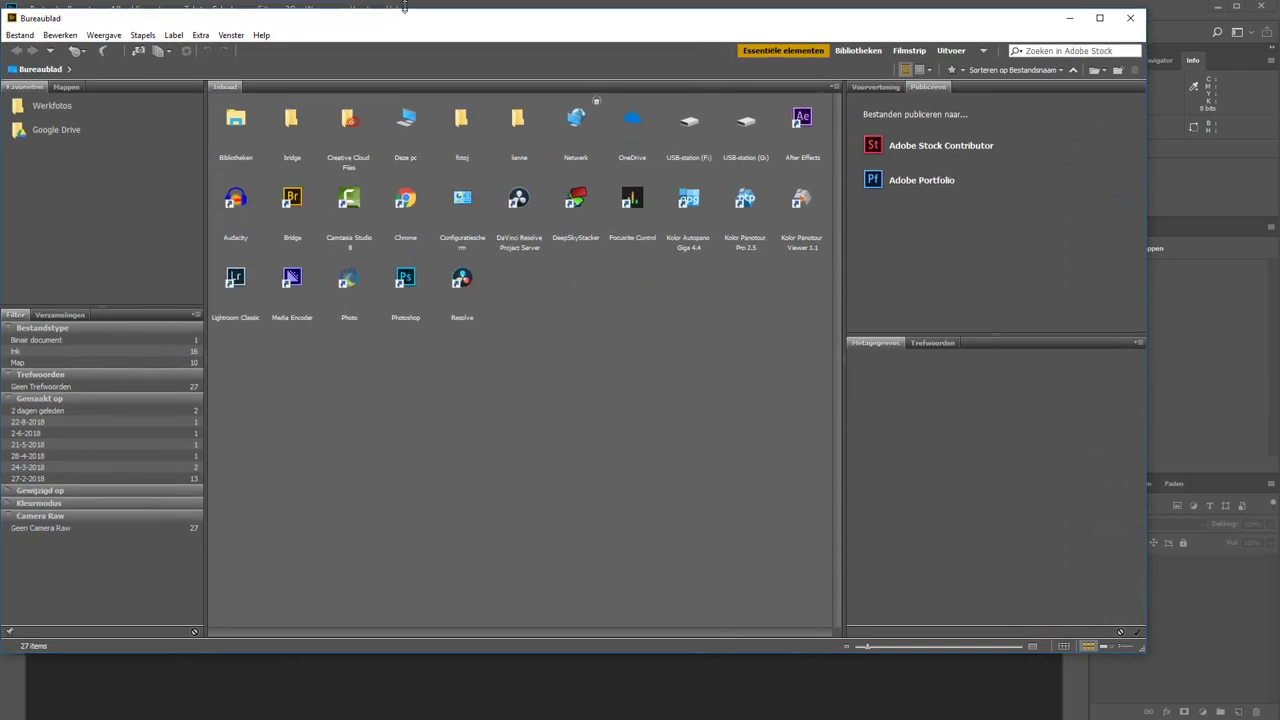
pyautogui.moveTo(407, 46); pyautogui.dragTo(407, 8)
pyautogui.moveTo(1146, 652); pyautogui.dragTo(1279, 719)
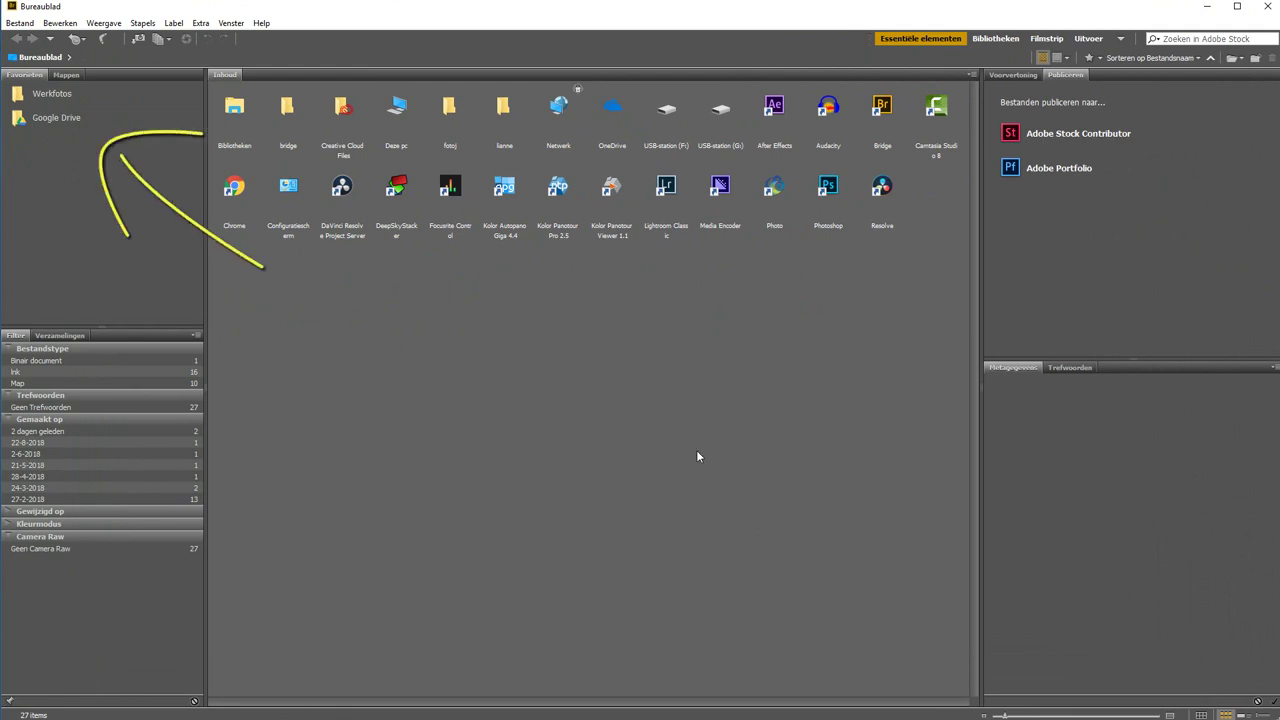
# Open the lianne folder under Bureaublad in the Mappen folder tree.
pyautogui.click(64, 76)
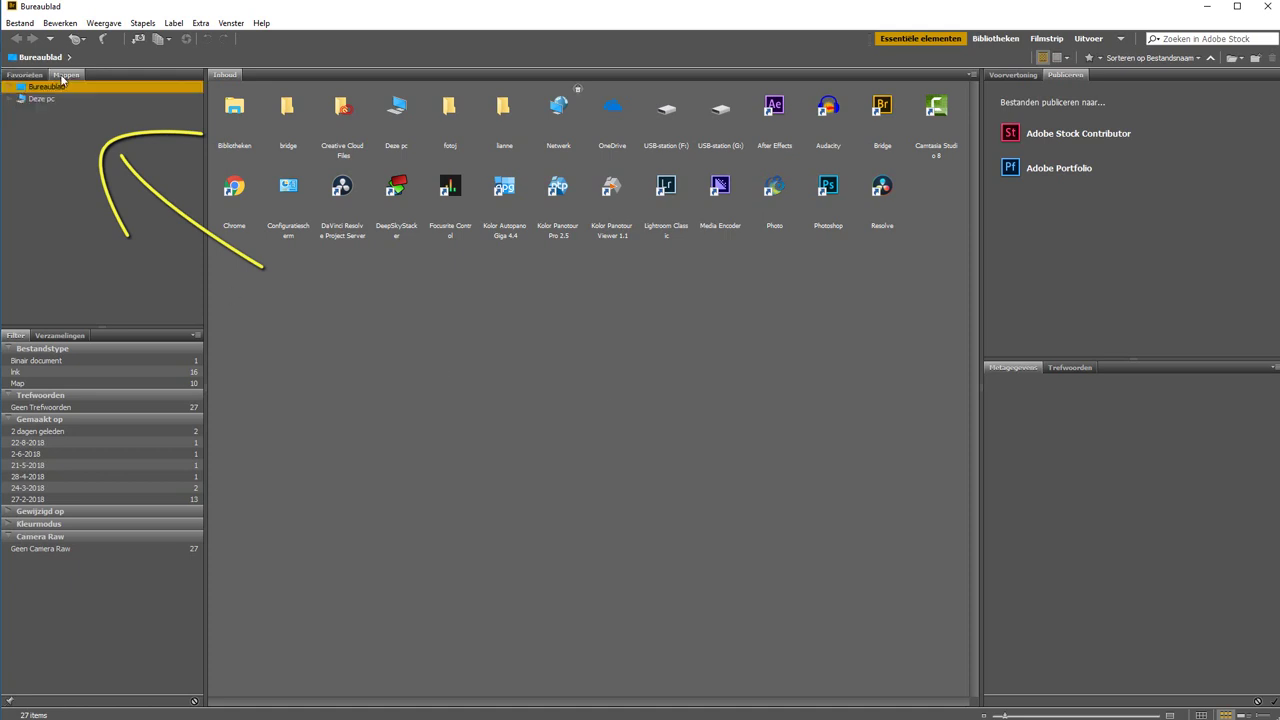
pyautogui.click(9, 87)
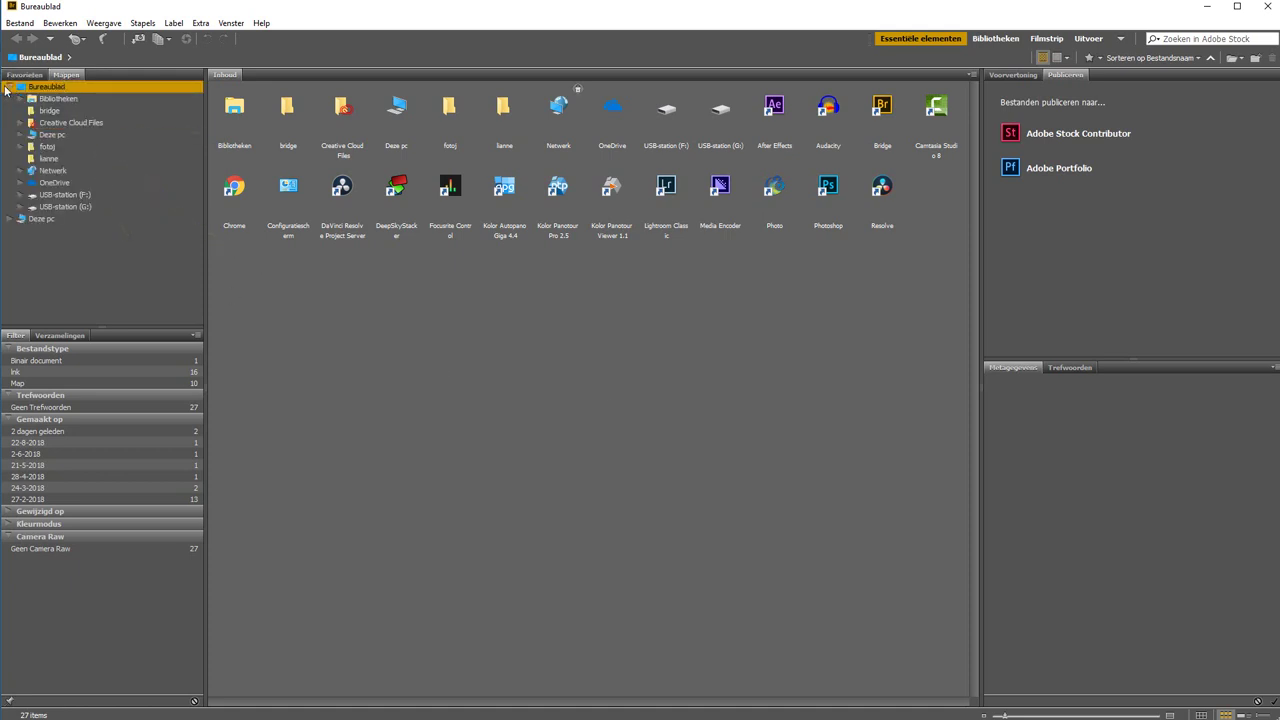
pyautogui.click(45, 158)
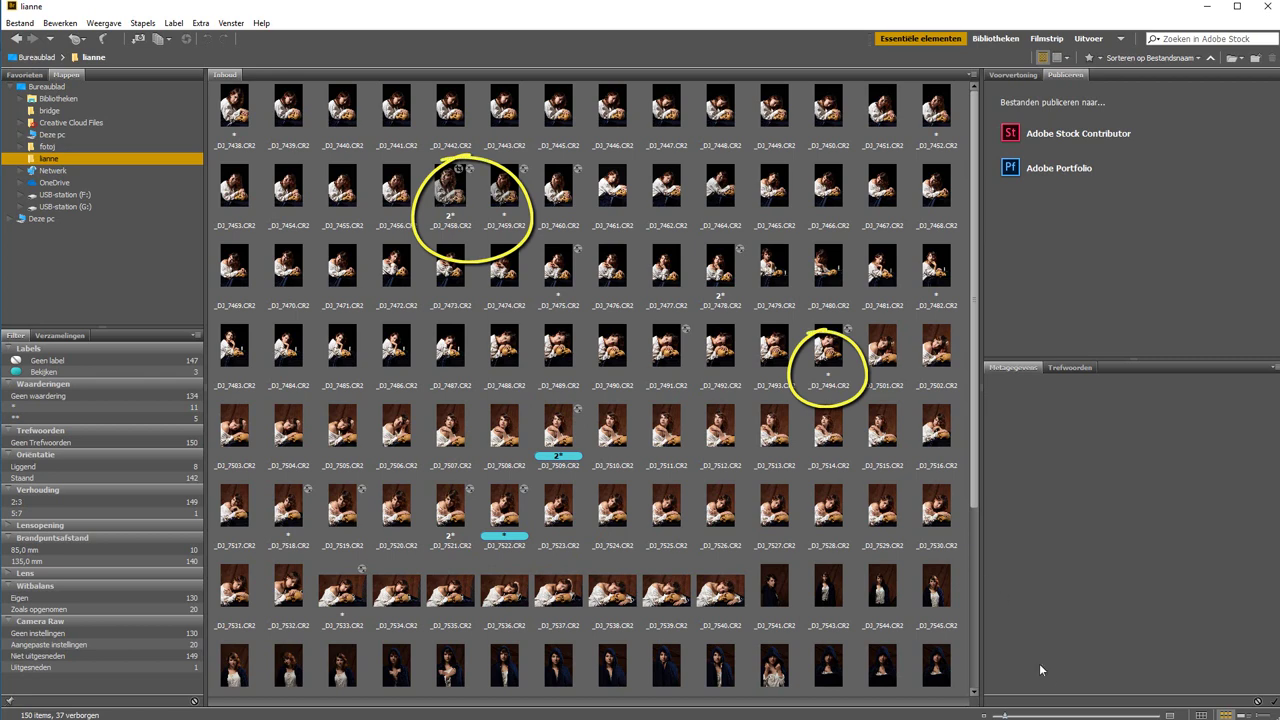
# Enlarge the lianne thumbnails to five per row with the size slider.
pyautogui.moveTo(1000, 716); pyautogui.dragTo(1042, 716)
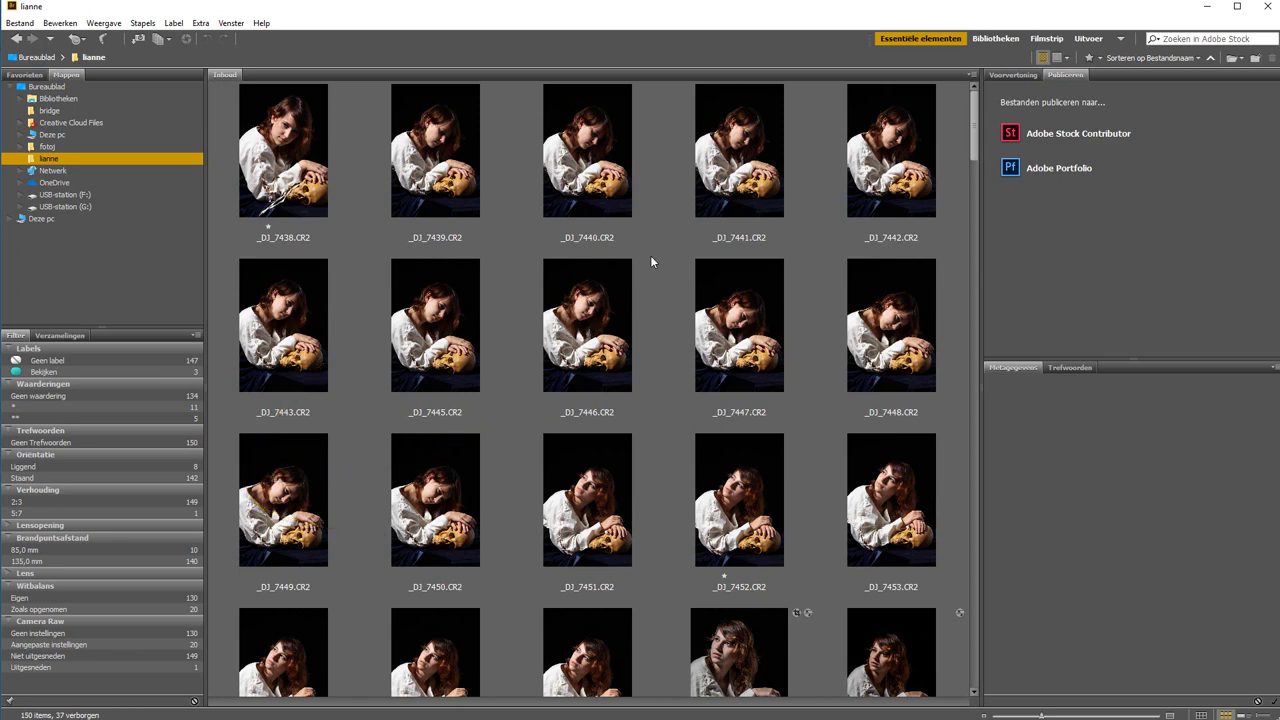
pyautogui.click(95, 465)
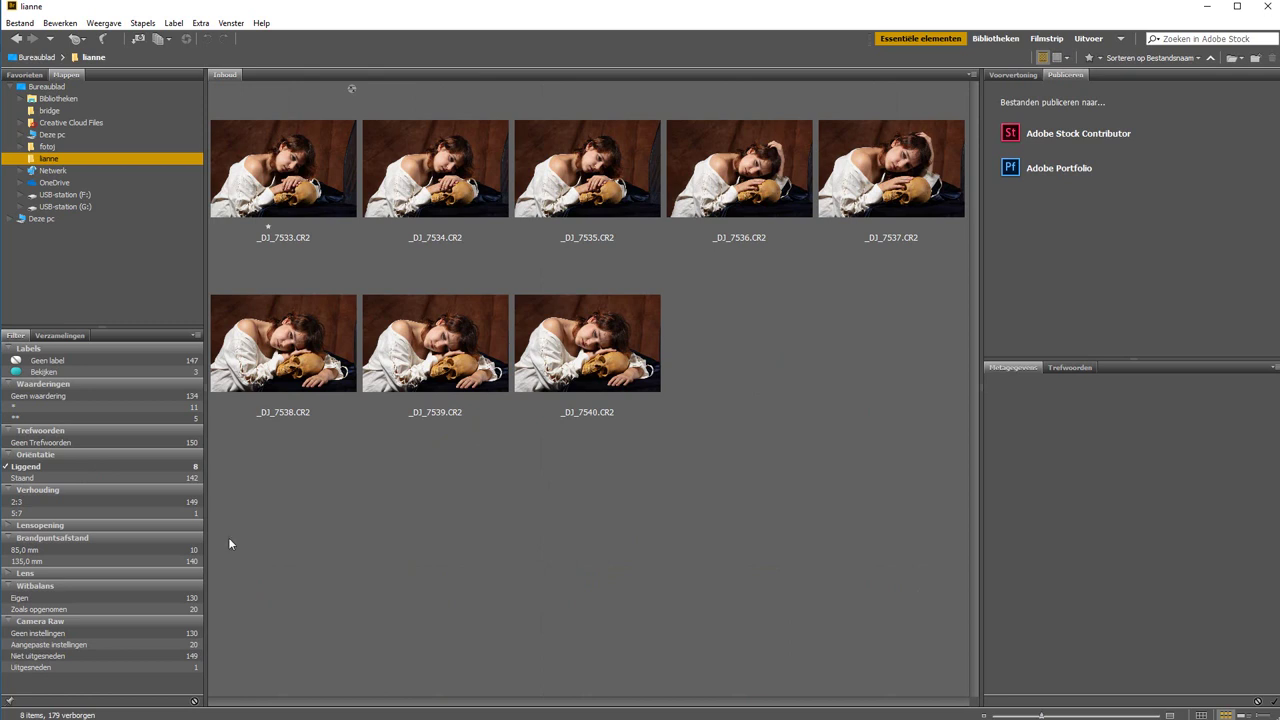
pyautogui.click(132, 407)
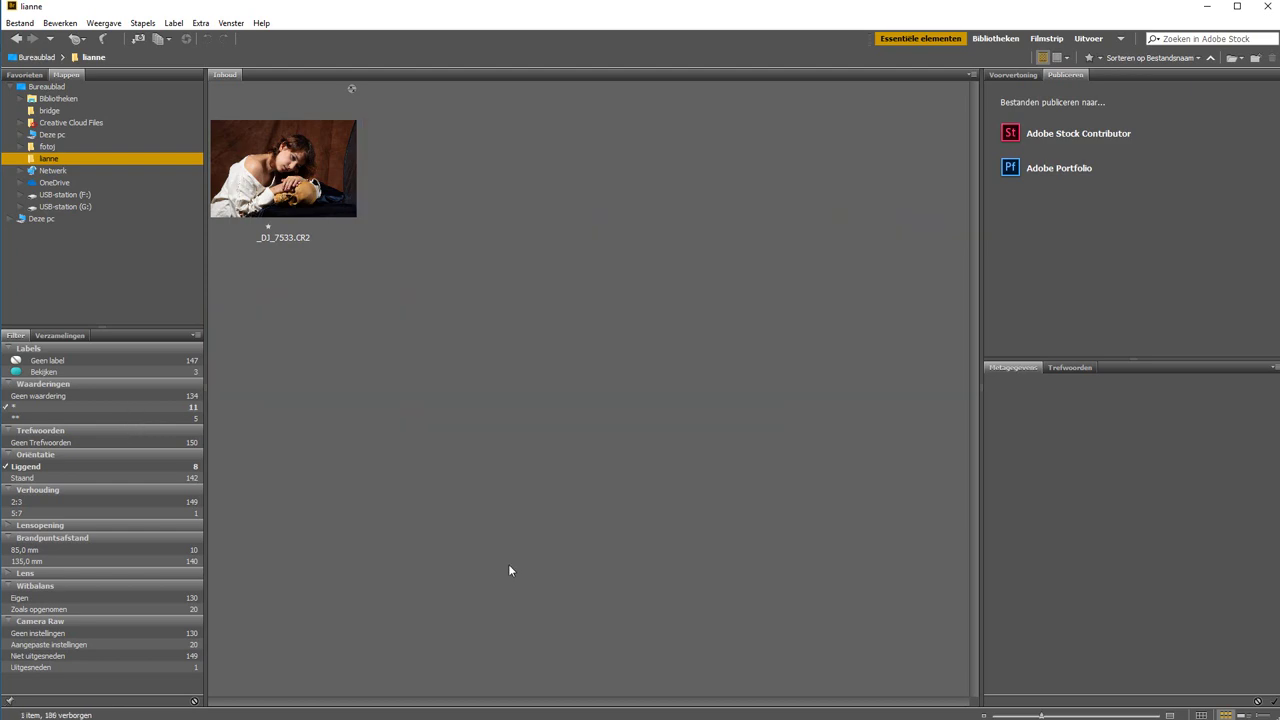
pyautogui.click(72, 408)
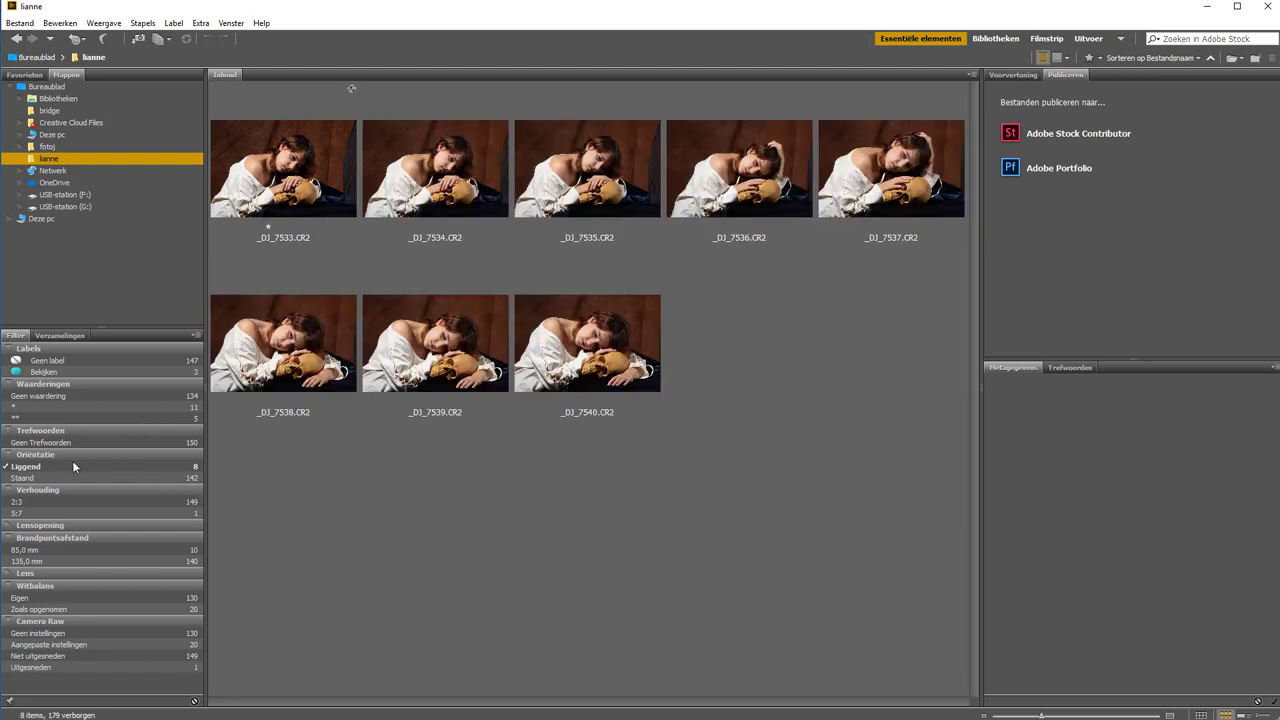
pyautogui.click(76, 466)
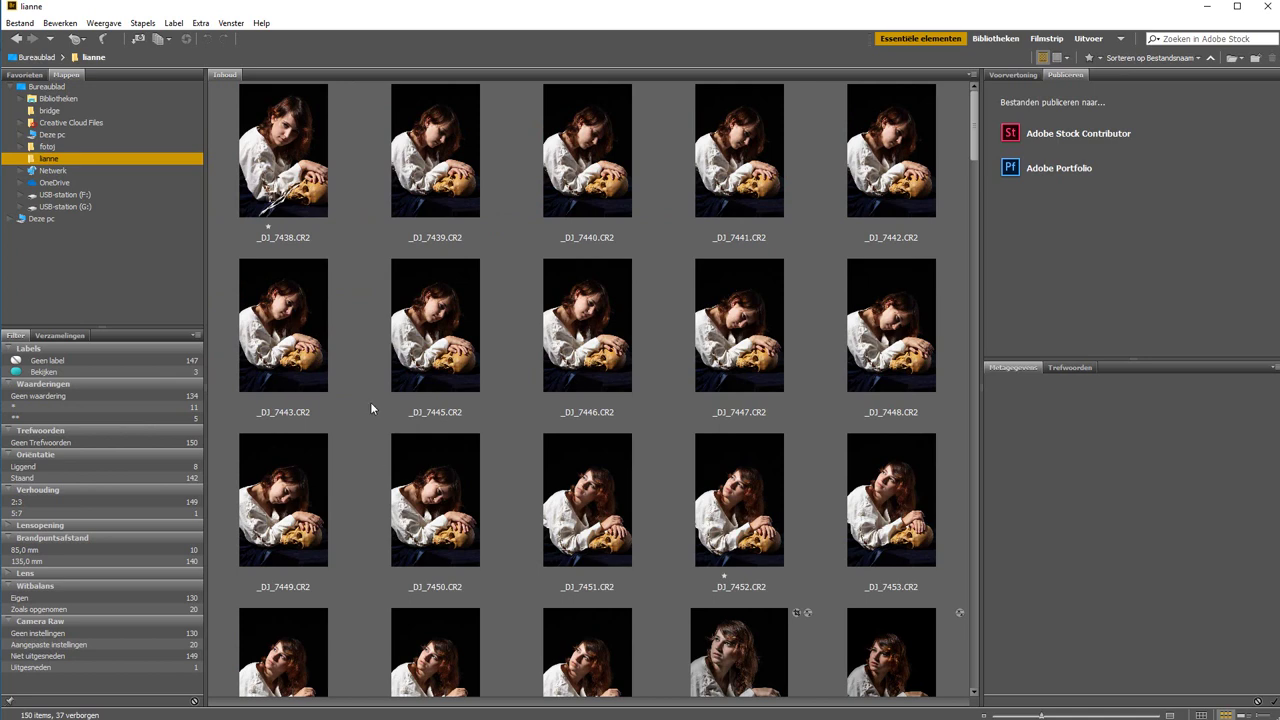
pyautogui.click(443, 330)
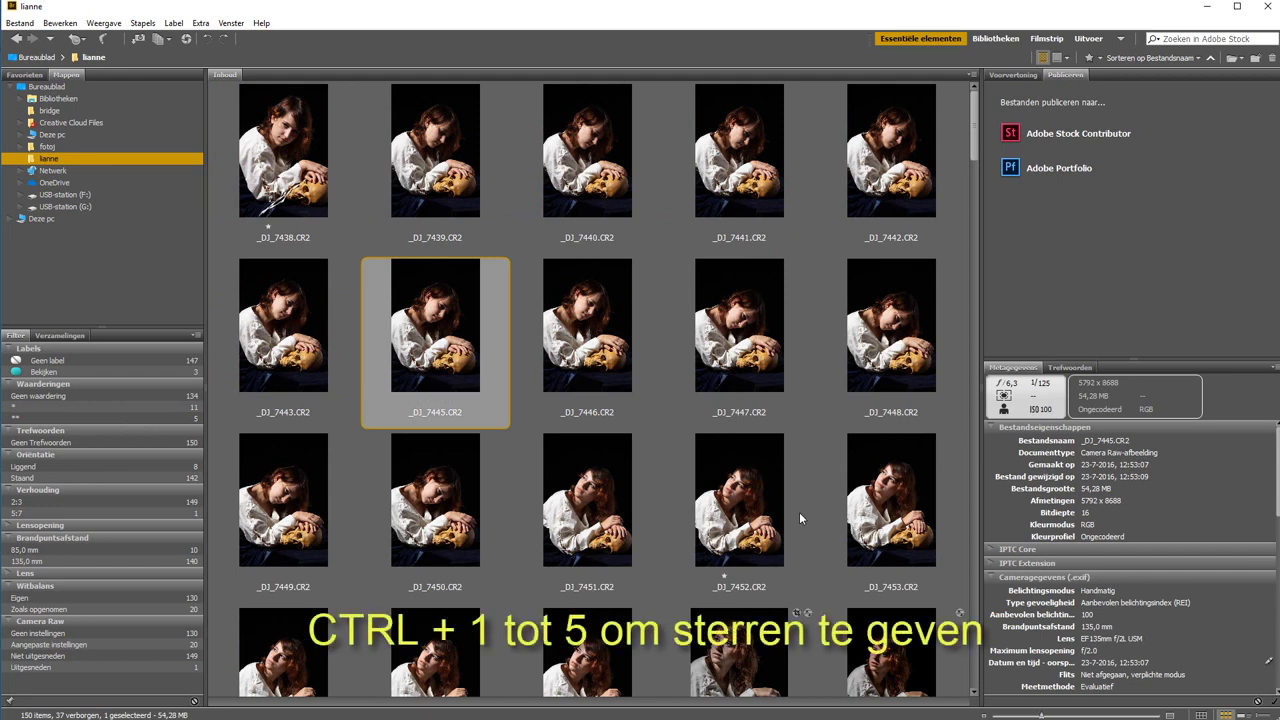
pyautogui.hotkey('ctrl', '1')
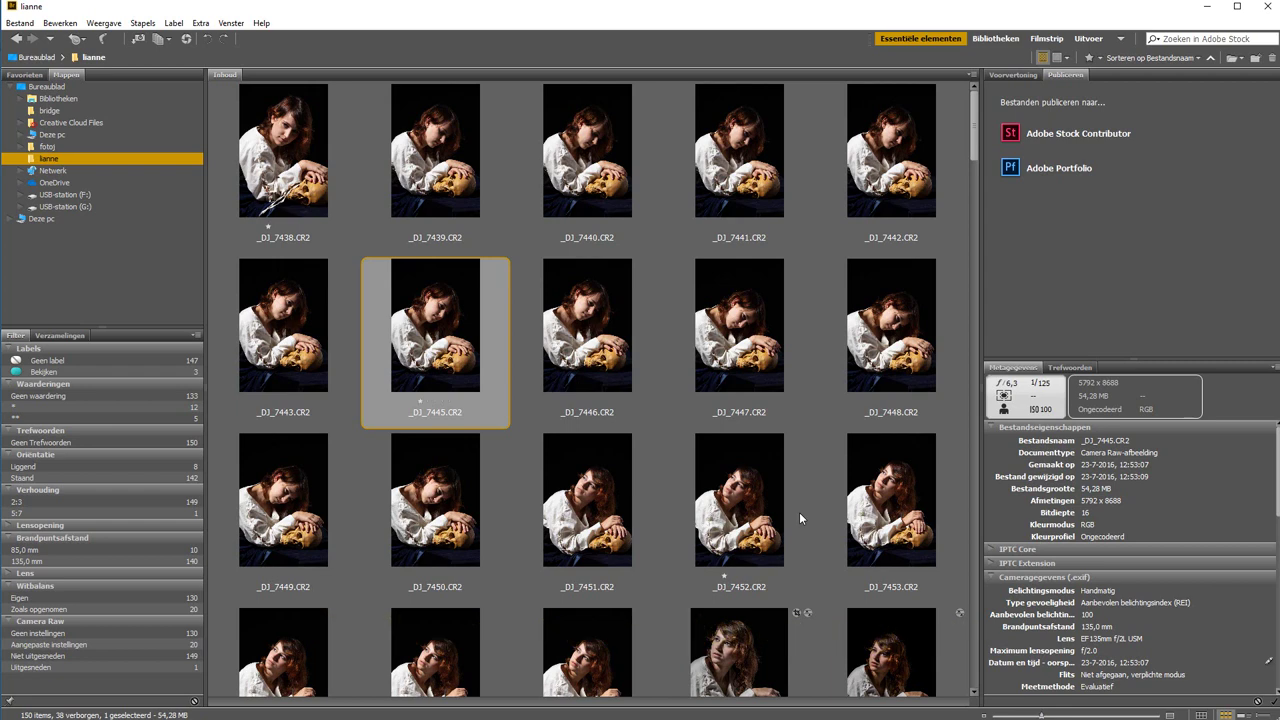
pyautogui.hotkey('ctrl', '4')
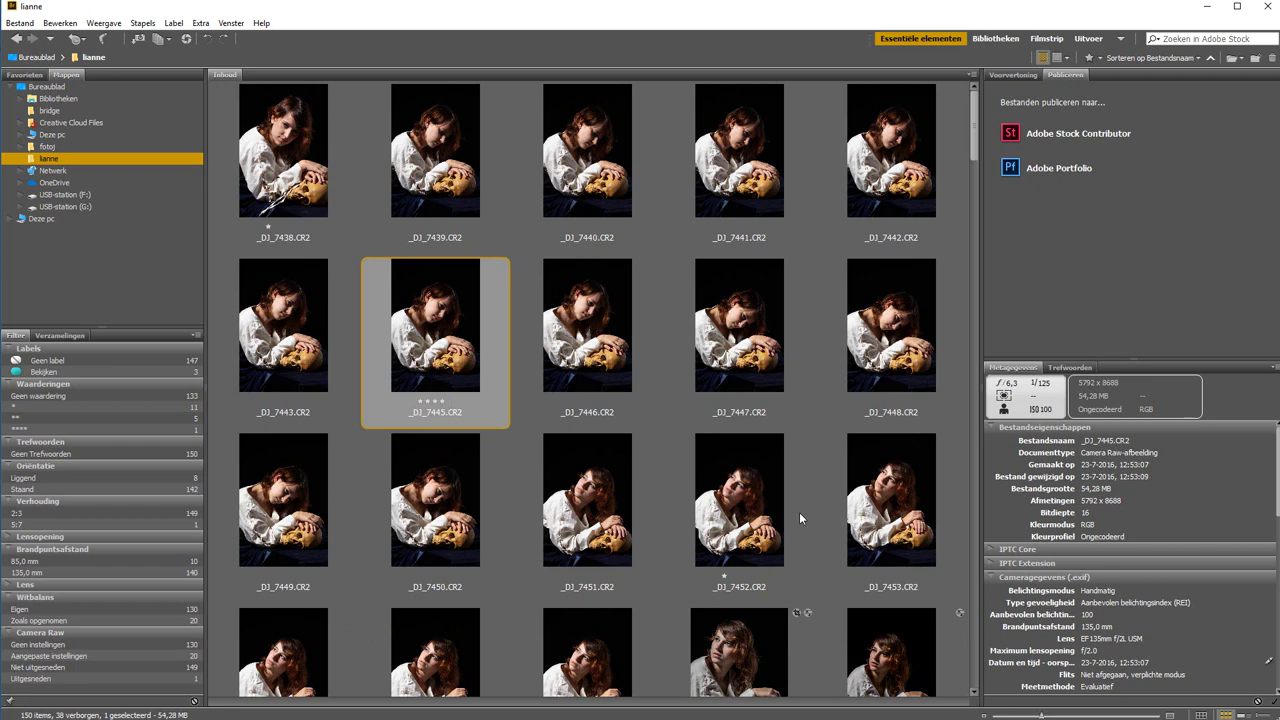
pyautogui.hotkey('ctrl', '0')
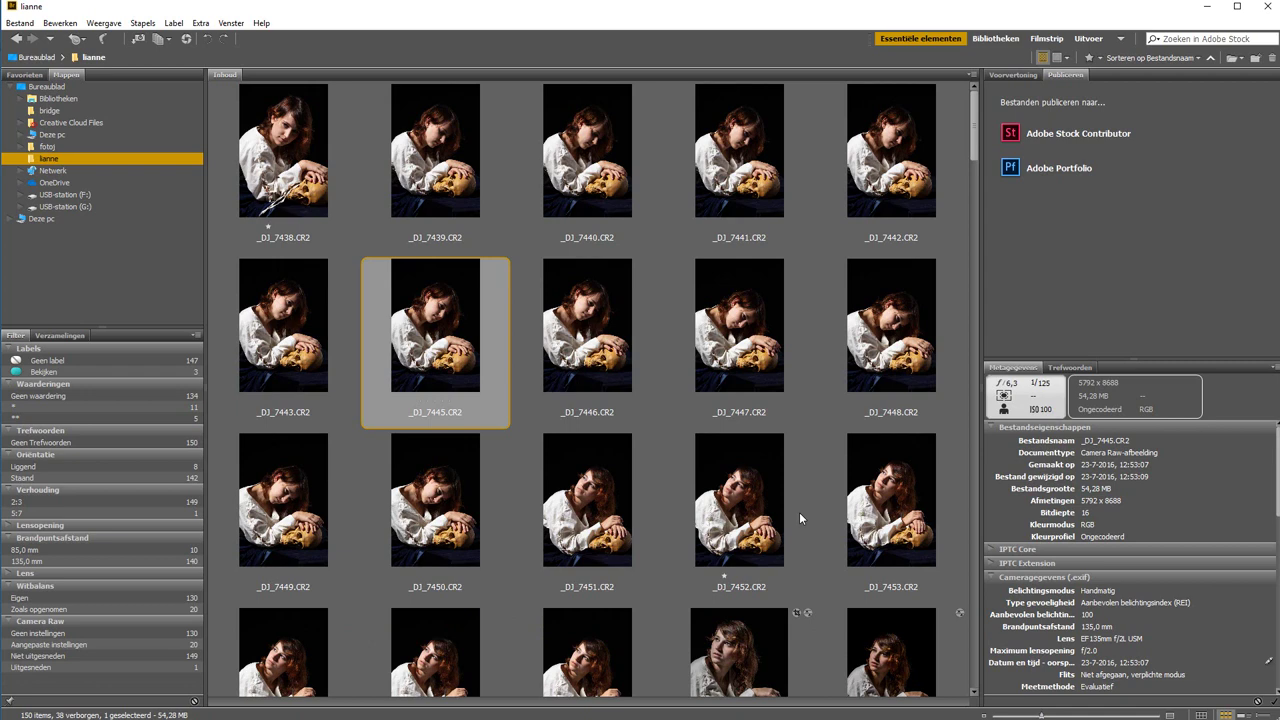
# Show one large photo per row and browse from _DJ_7445 to _DJ_7459.
pyautogui.click(1100, 716)
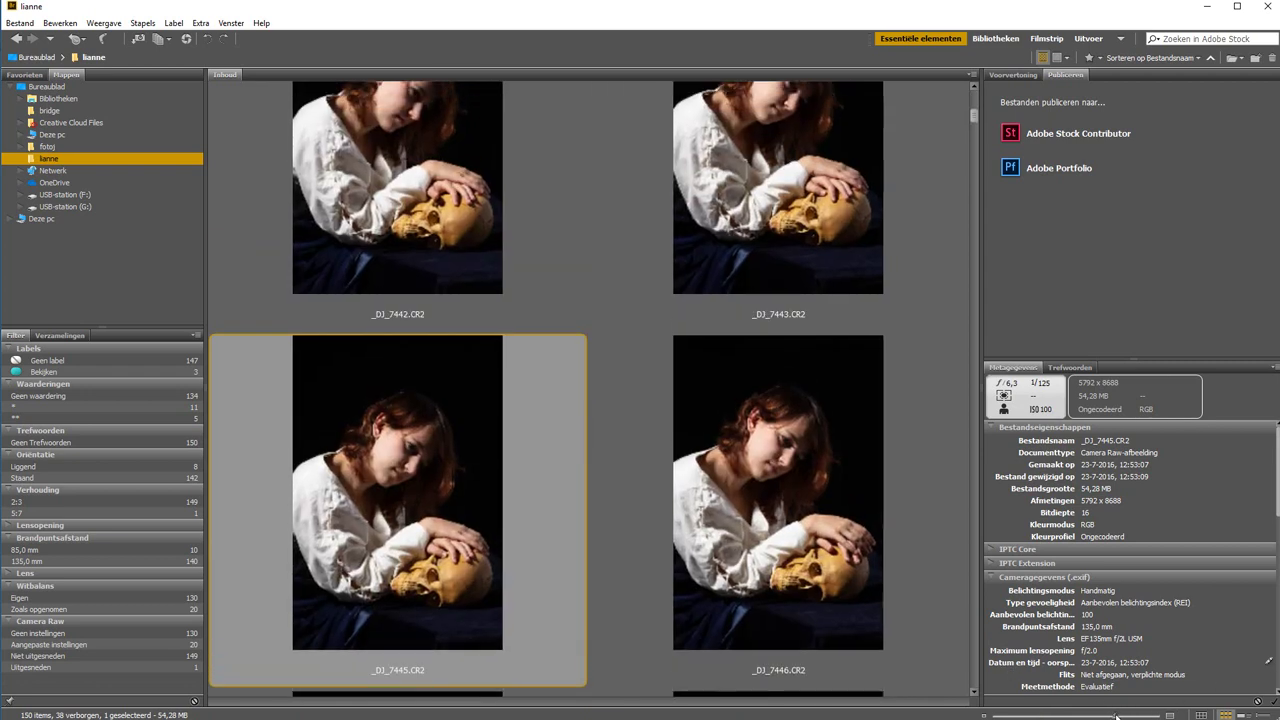
pyautogui.moveTo(1100, 716); pyautogui.dragTo(1146, 716)
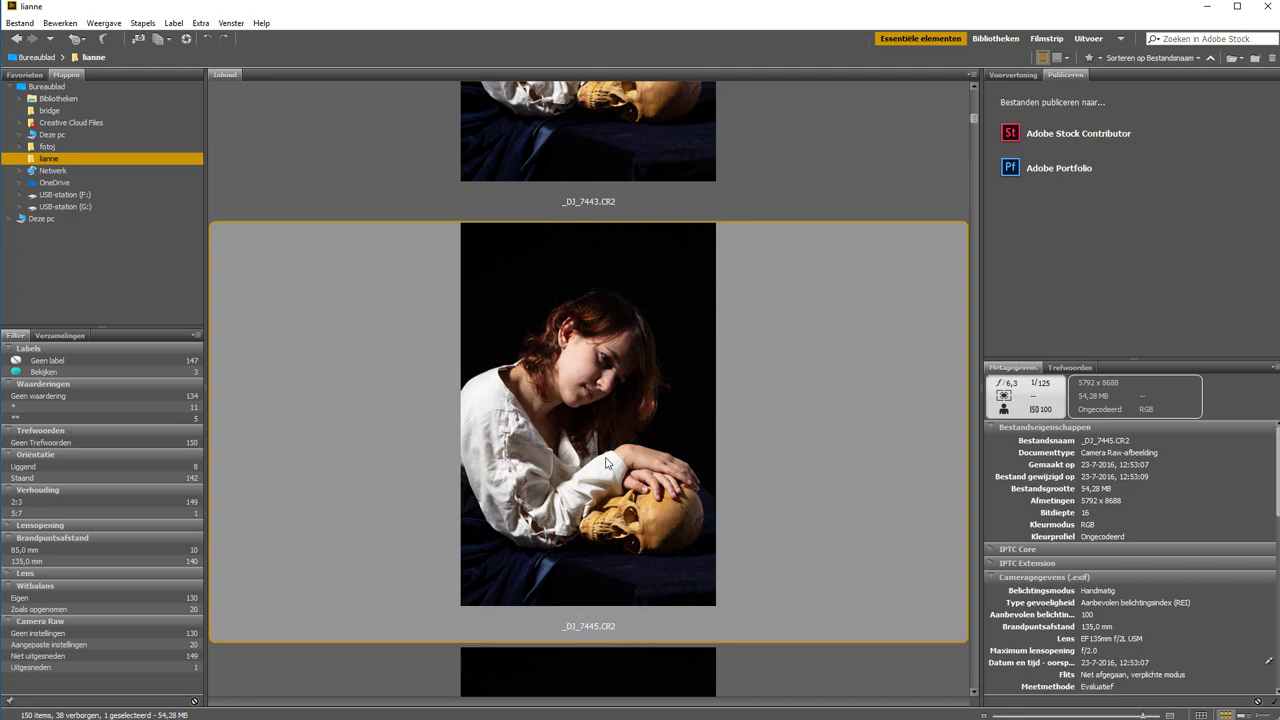
pyautogui.press('Down')
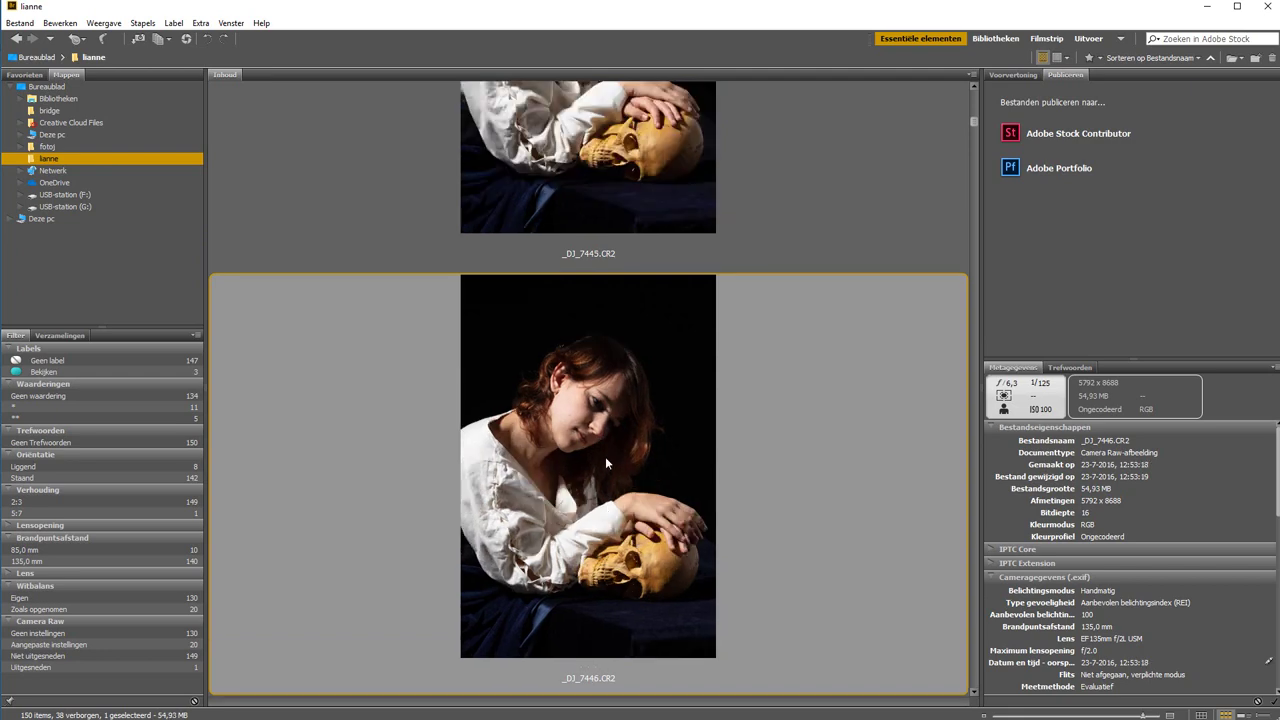
pyautogui.press('Down')
pyautogui.press('Up')
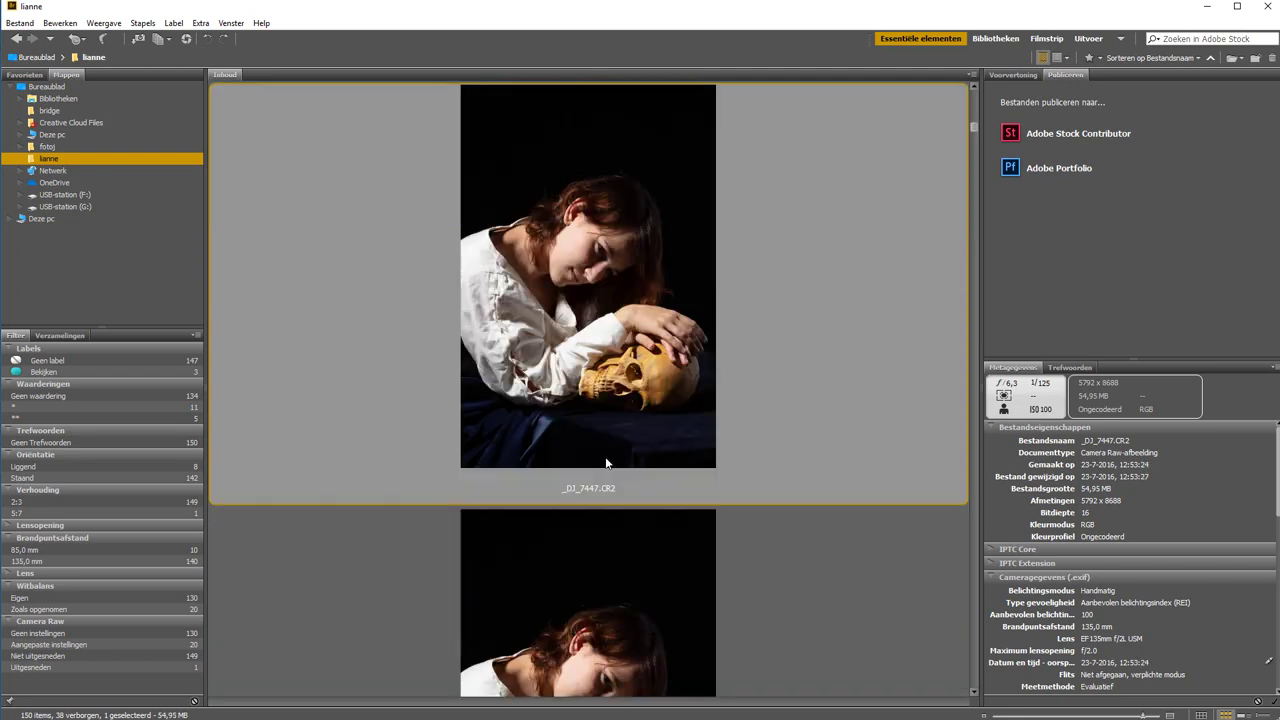
pyautogui.press('Up')
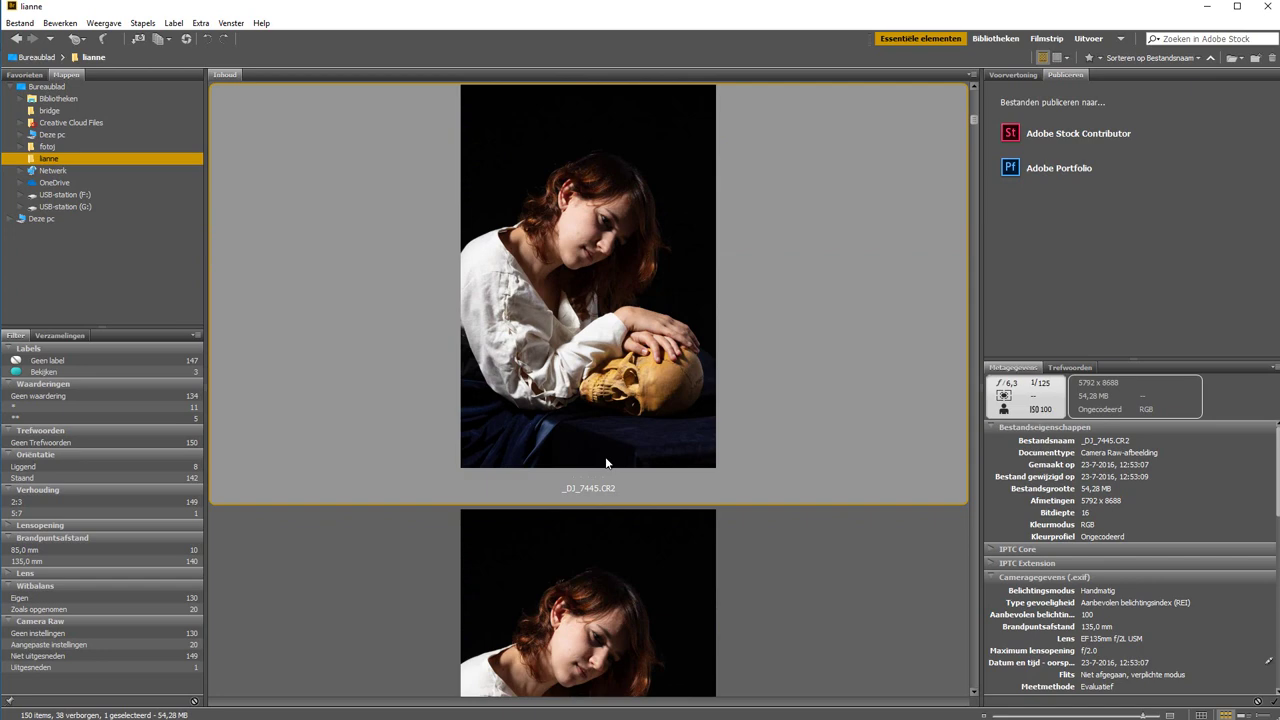
pyautogui.press('Down')
pyautogui.press('Down')
pyautogui.press('Down')
pyautogui.press('Down')
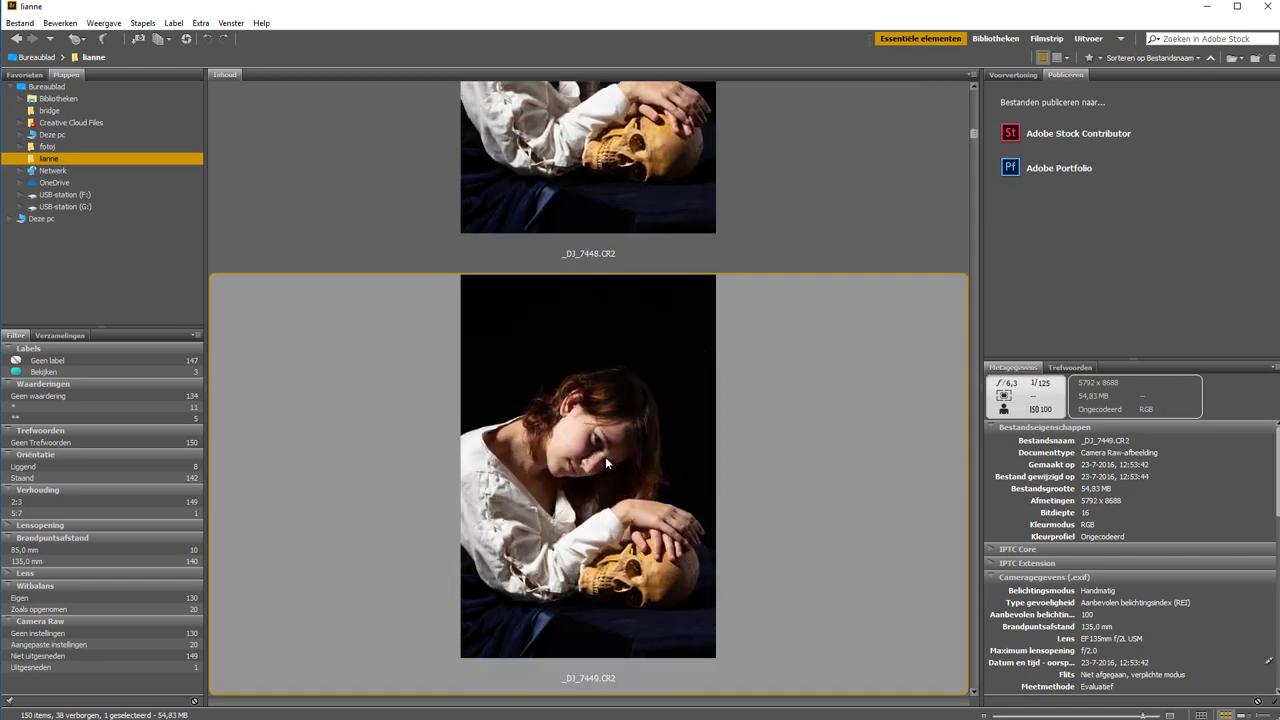
pyautogui.press('Down')
pyautogui.press('Down')
pyautogui.press('Down')
pyautogui.press('Down')
pyautogui.press('Down')
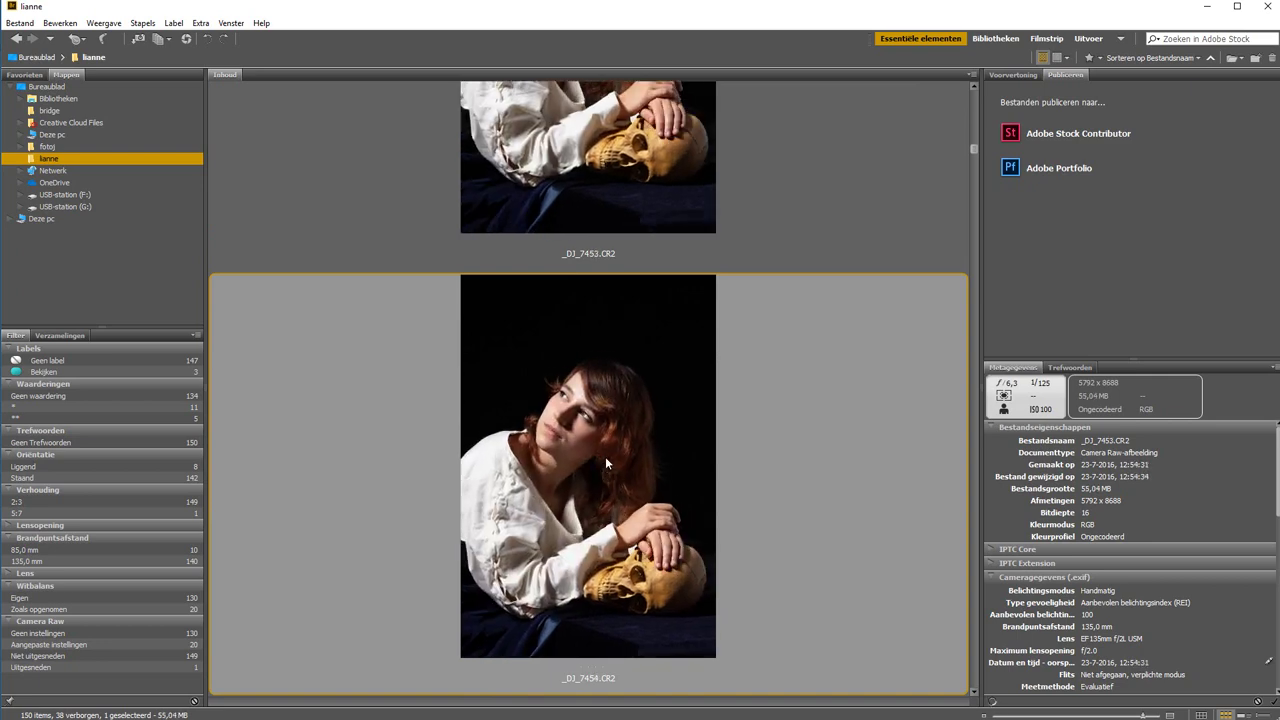
pyautogui.press('Down')
pyautogui.press('Down')
pyautogui.press('Down')
pyautogui.press('Down')
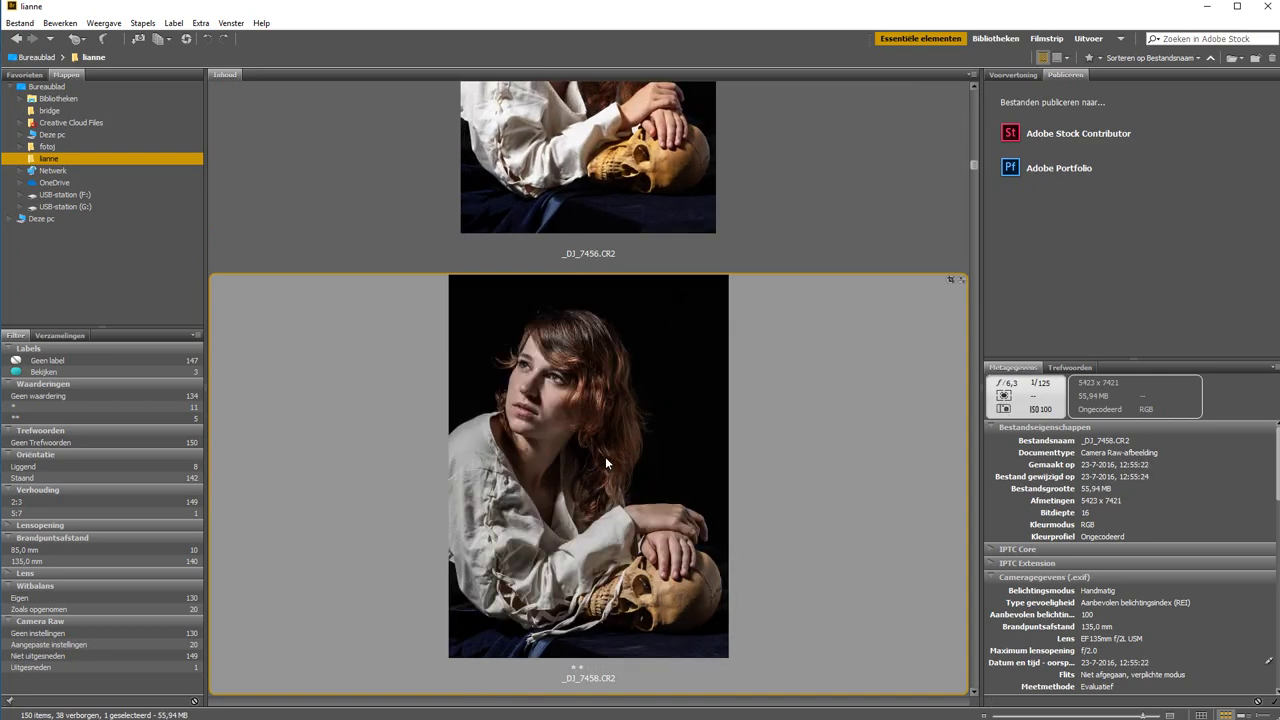
pyautogui.press('Down')
pyautogui.press('Down')
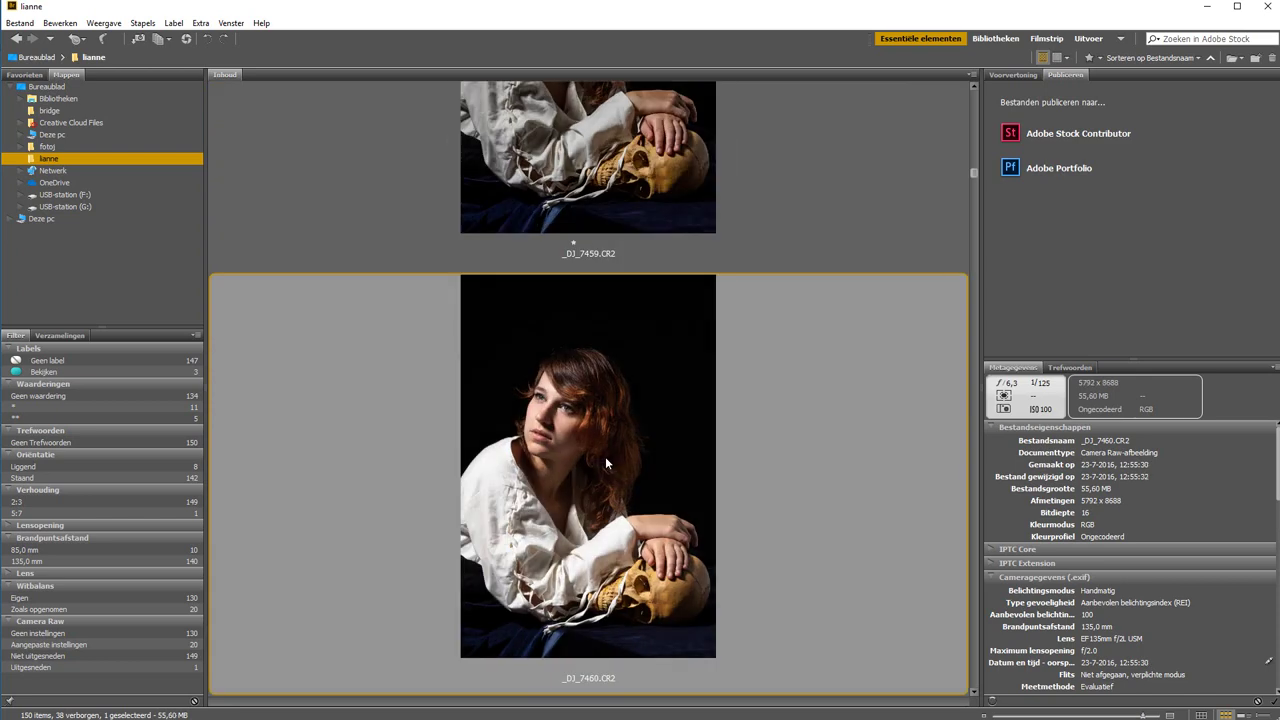
# Give _DJ_7460 a one-star rating and keep stepping through the following photos.
pyautogui.scroll(-2, 605, 462)
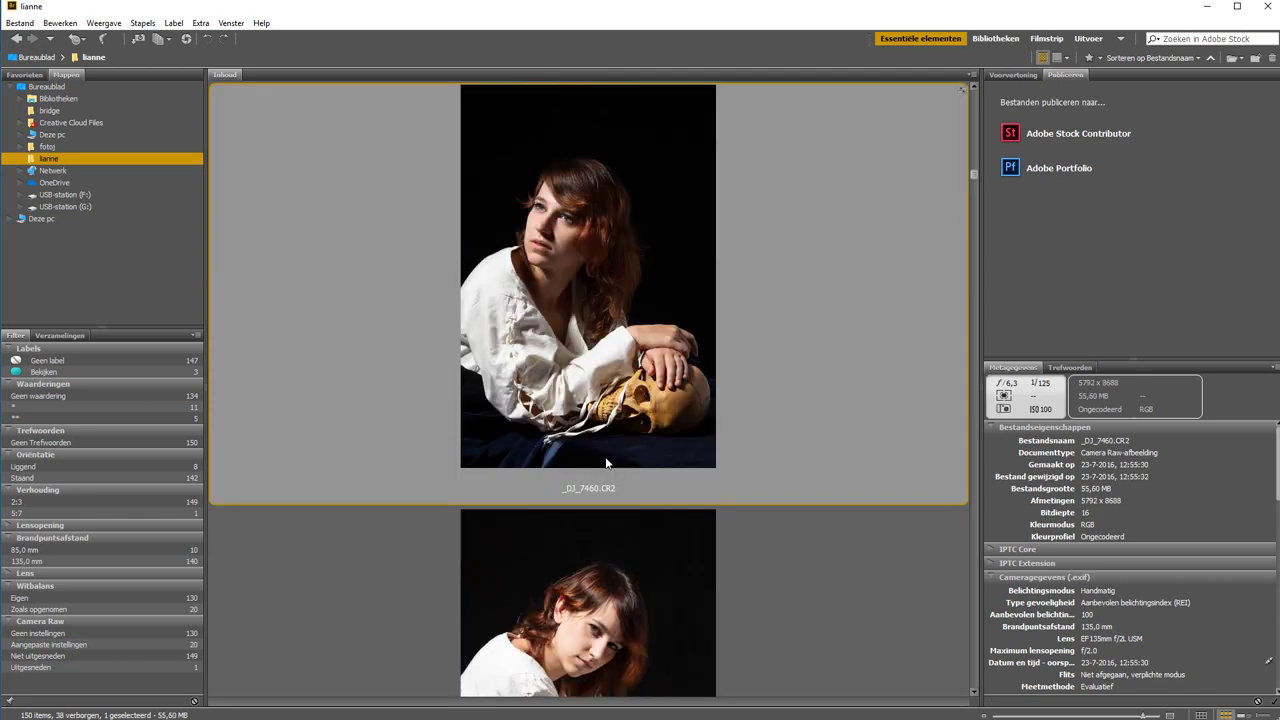
pyautogui.hotkey('ctrl', '1')
pyautogui.press('Down')
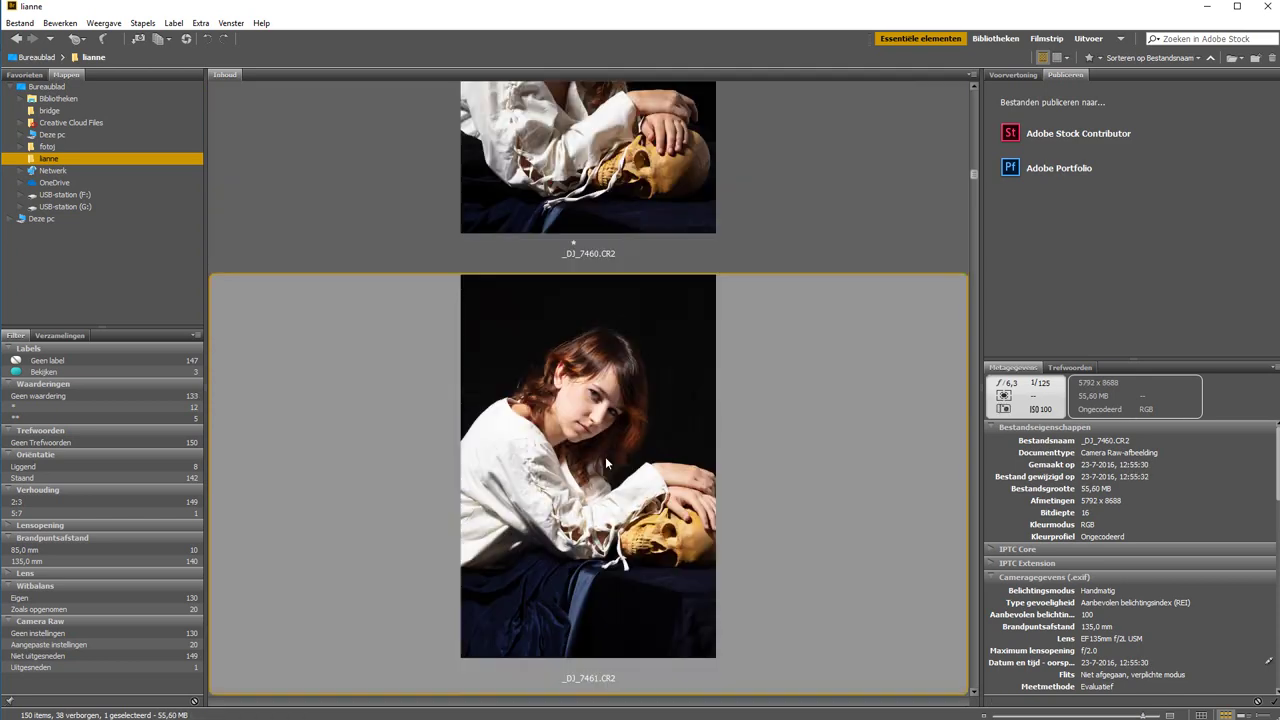
pyautogui.press('Down')
pyautogui.press('Down')
pyautogui.press('Down')
pyautogui.press('Down')
pyautogui.press('Down')
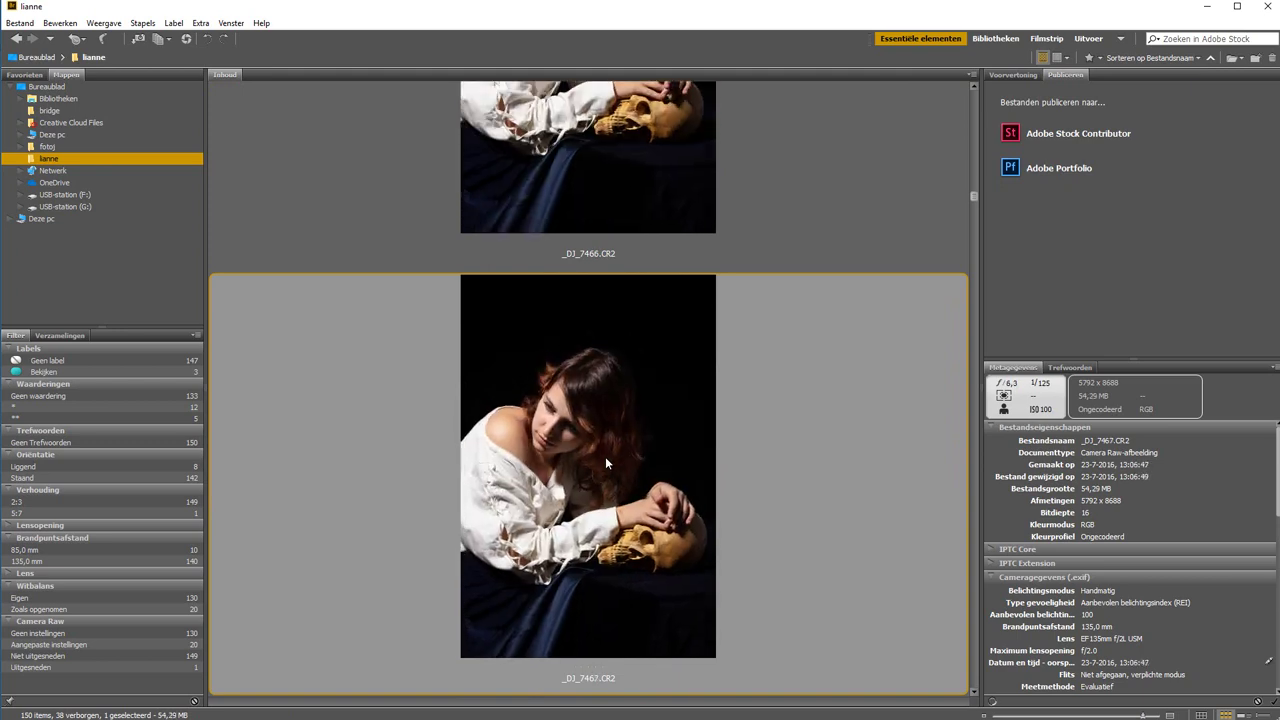
pyautogui.press('Down')
pyautogui.press('Down')
pyautogui.press('Down')
pyautogui.press('Down')
pyautogui.press('Down')
pyautogui.press('Down')
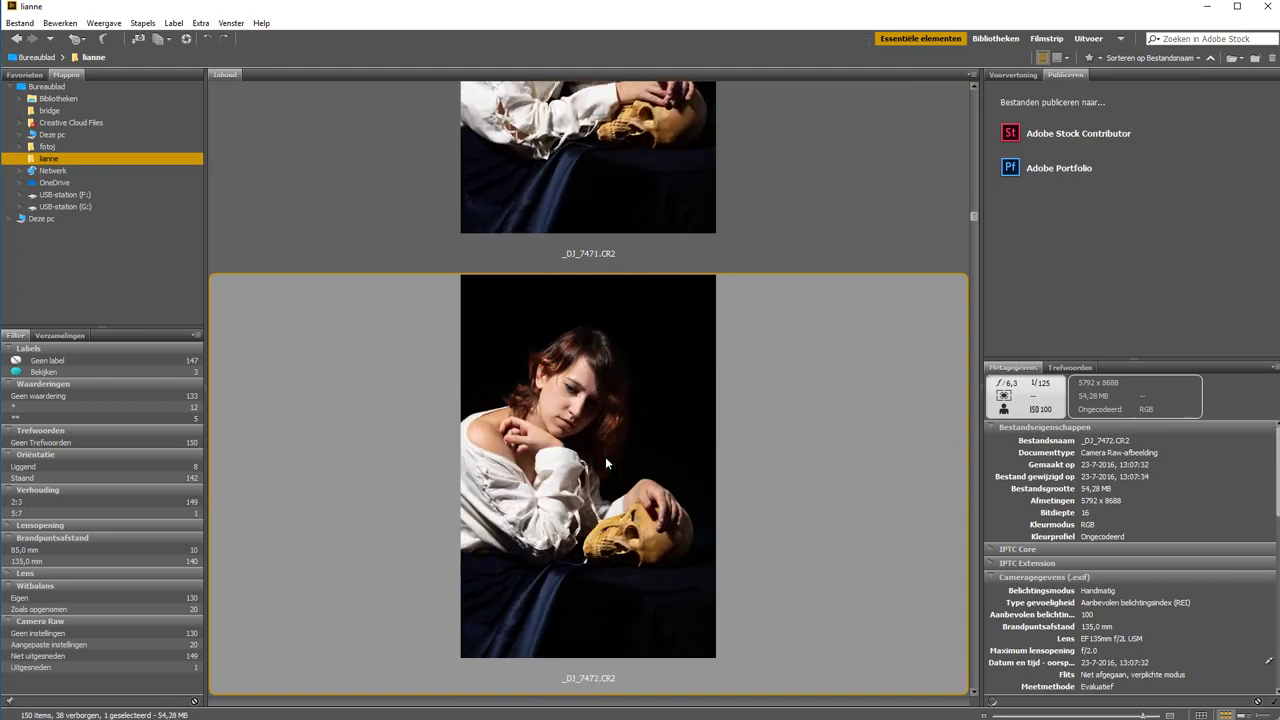
pyautogui.press('Down')
pyautogui.press('Down')
pyautogui.press('Down')
pyautogui.press('Down')
pyautogui.press('Down')
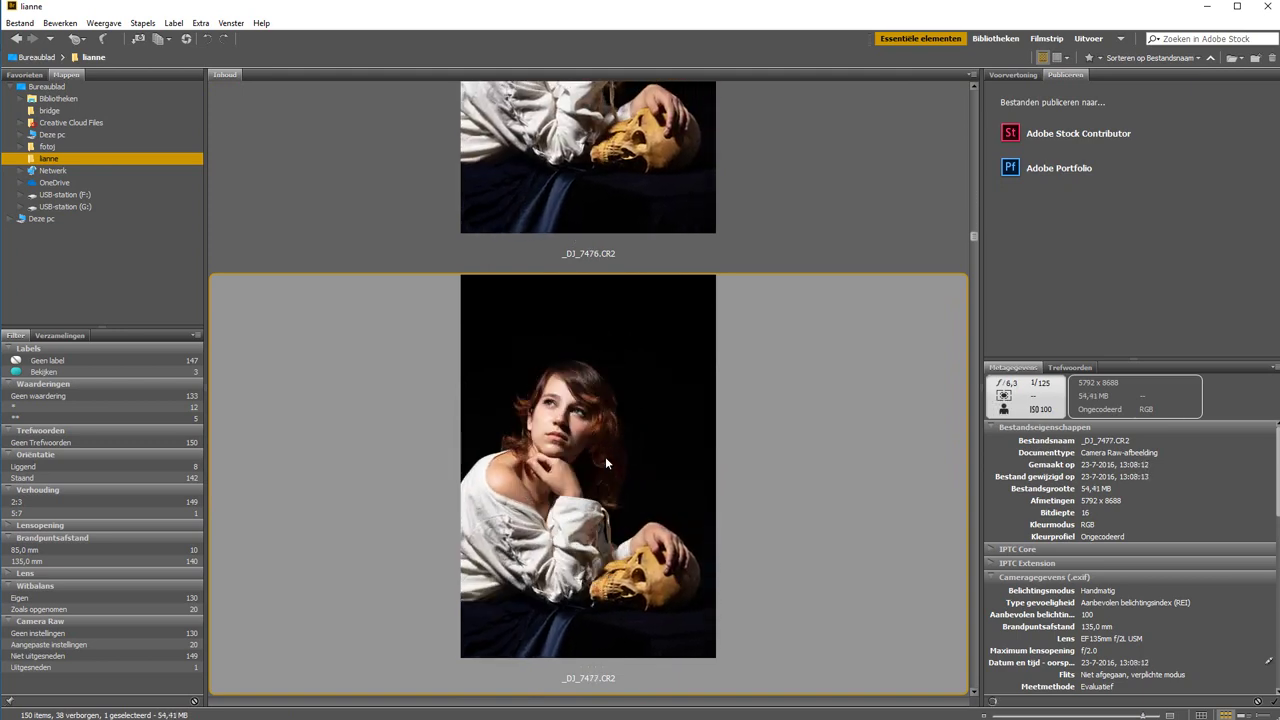
pyautogui.press('Down')
pyautogui.press('Down')
pyautogui.press('Down')
pyautogui.press('Down')
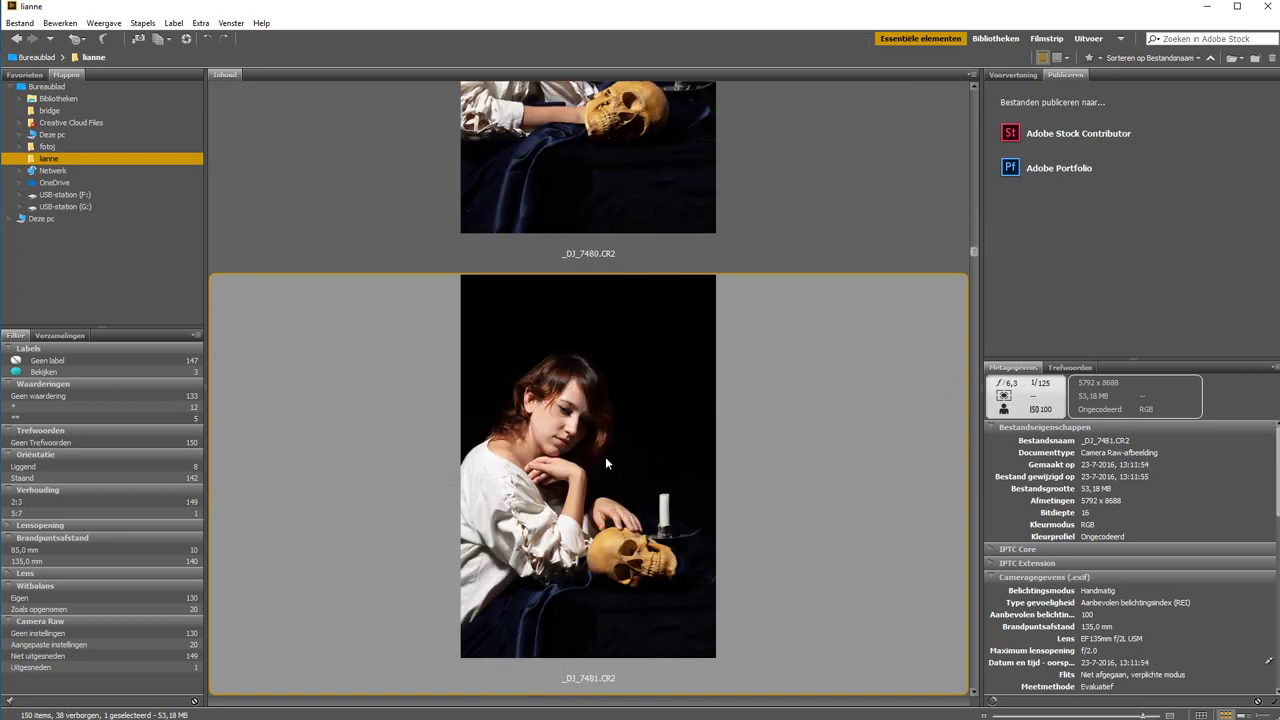
pyautogui.press('Down')
pyautogui.press('Down')
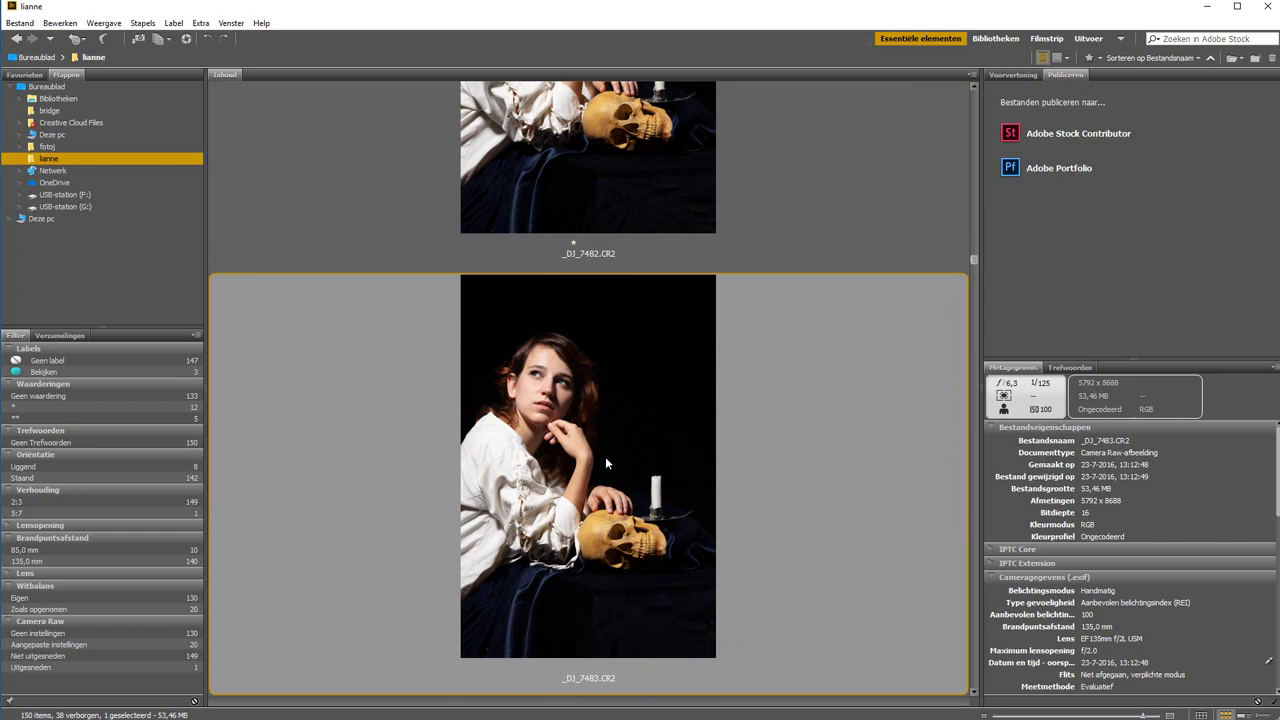
pyautogui.press('Down')
pyautogui.press('Down')
pyautogui.press('Down')
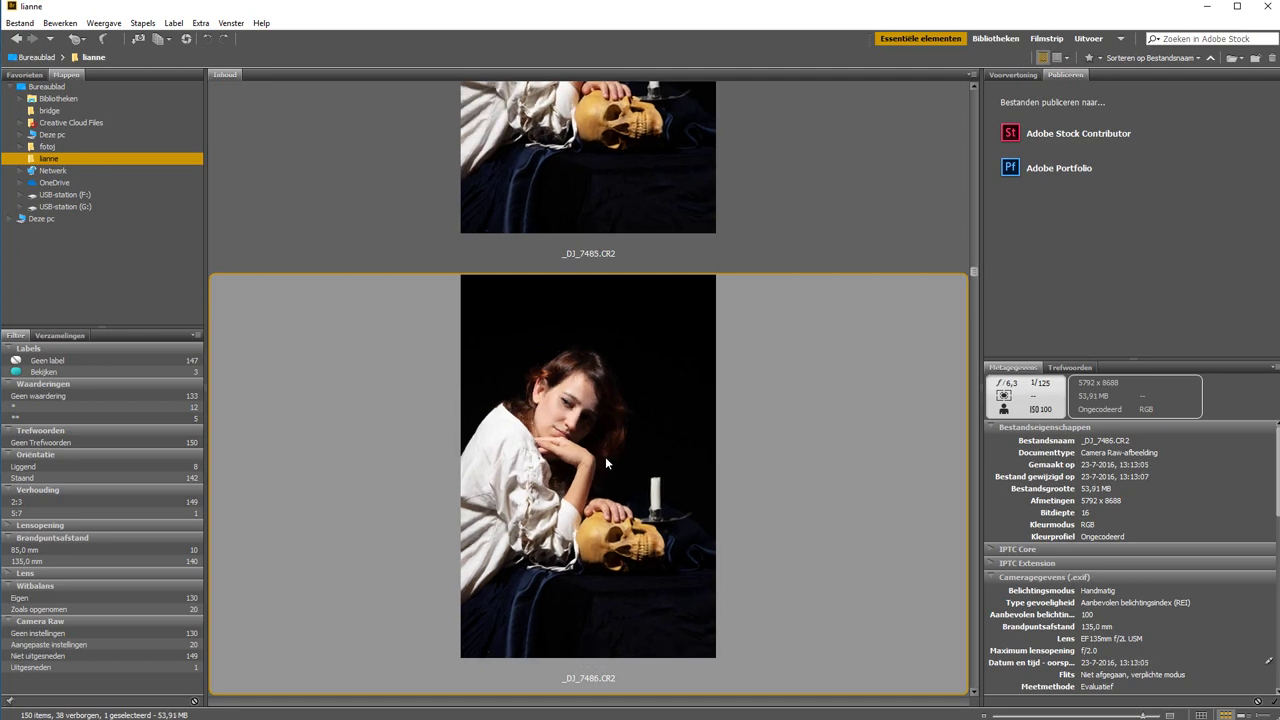
pyautogui.press('Down')
pyautogui.press('Down')
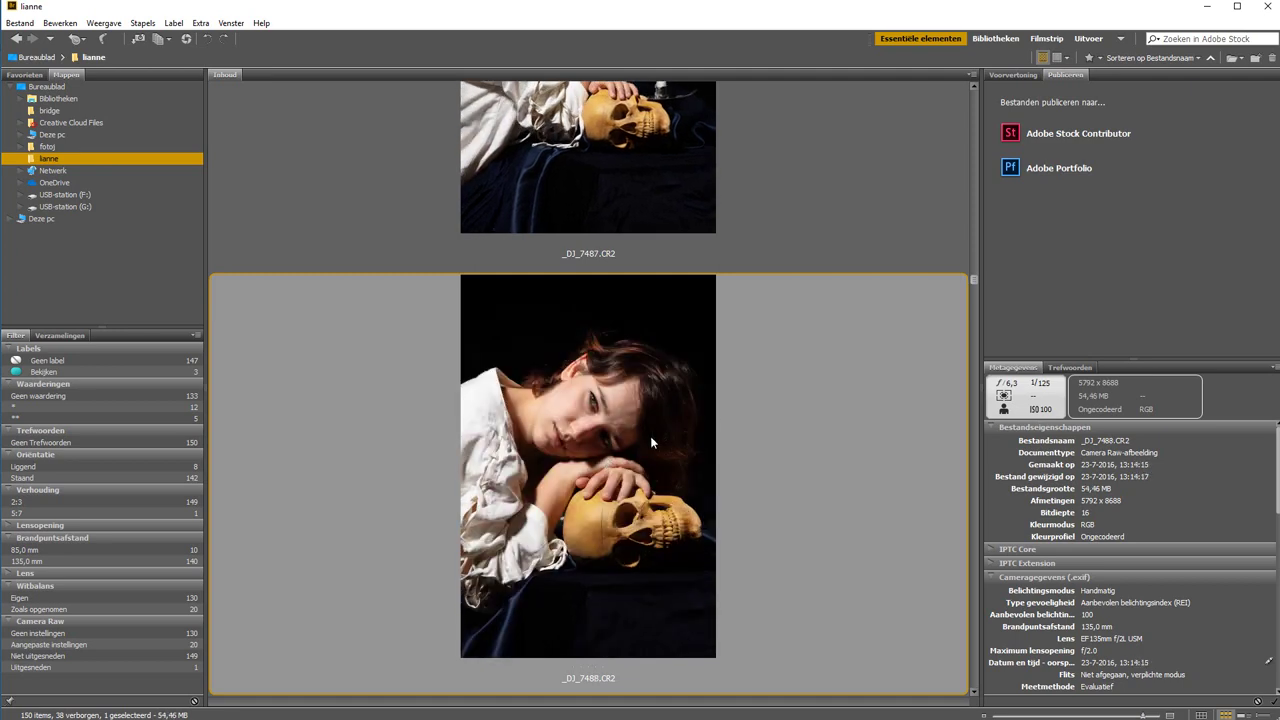
# Return to a small-thumbnail grid and filter to only one- and two-star photos.
pyautogui.click(1034, 716)
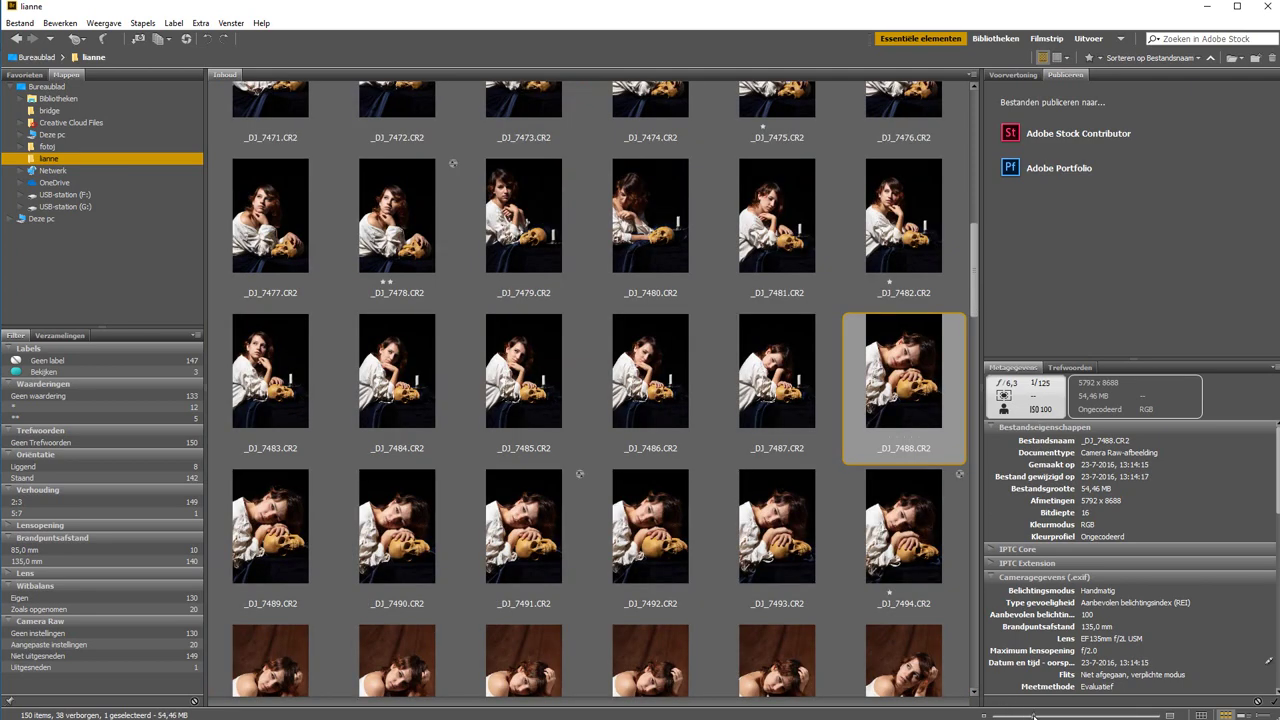
pyautogui.moveTo(1034, 716); pyautogui.dragTo(1028, 716)
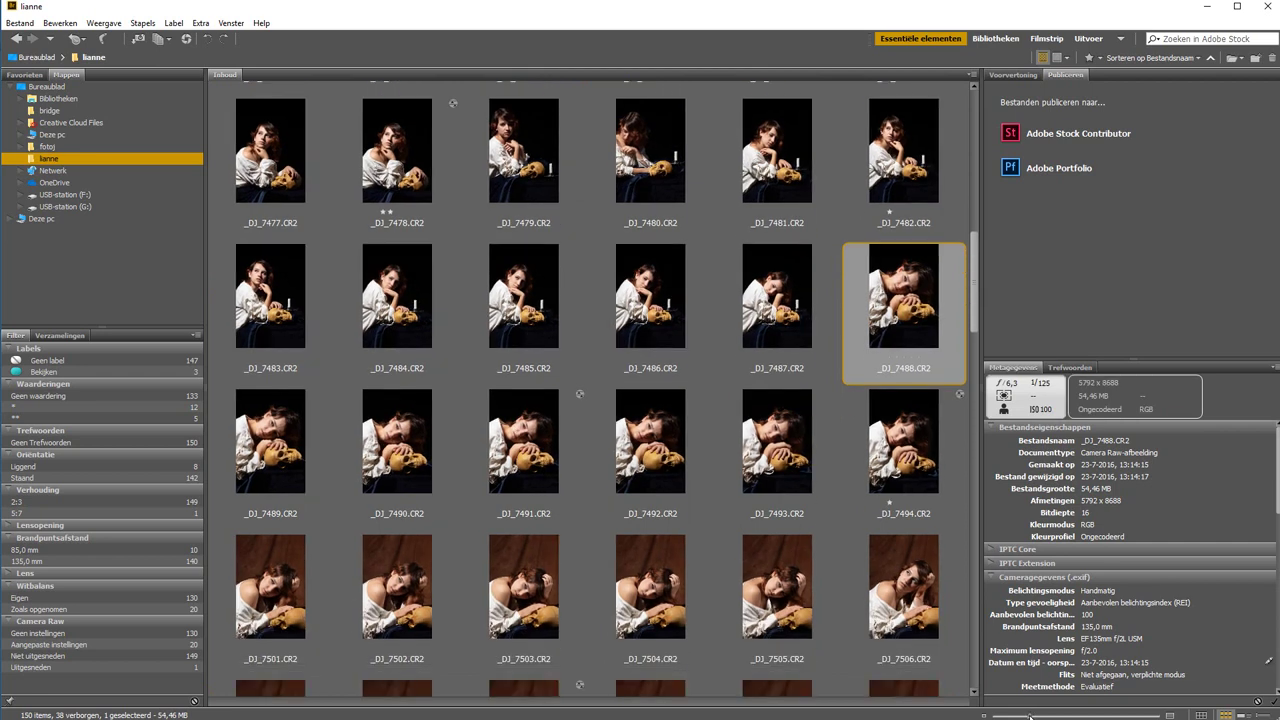
pyautogui.click(106, 419)
pyautogui.click(111, 406)
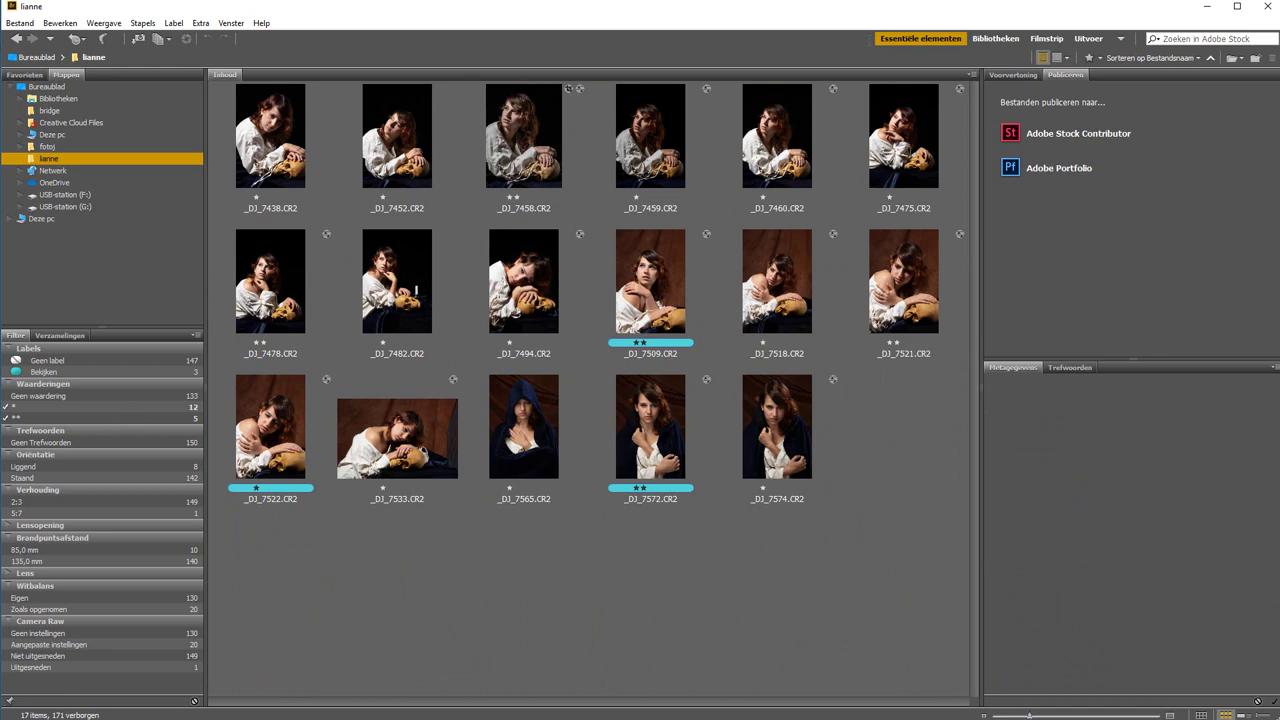
# Give _DJ_7574 a red label with Ctrl+6, then return to a compact grid and deselect.
pyautogui.click(1068, 716)
pyautogui.scroll(-7, 758, 596)
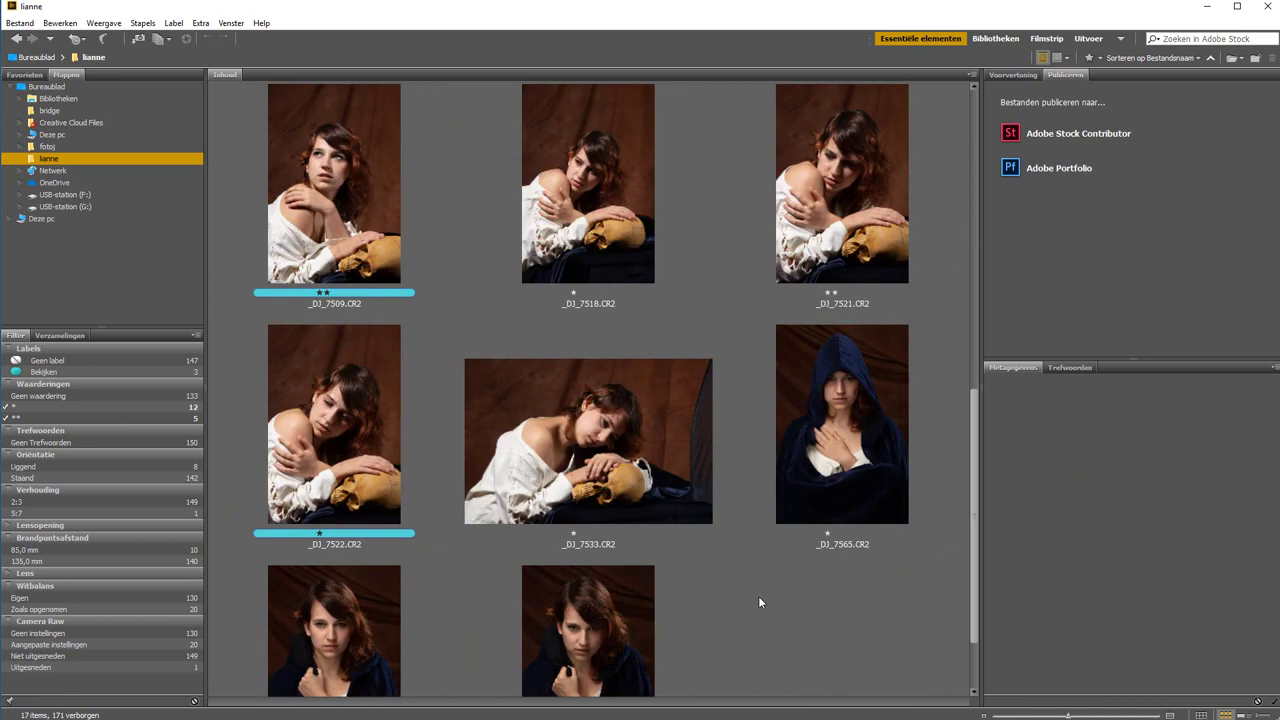
pyautogui.scroll(-1, 674, 600)
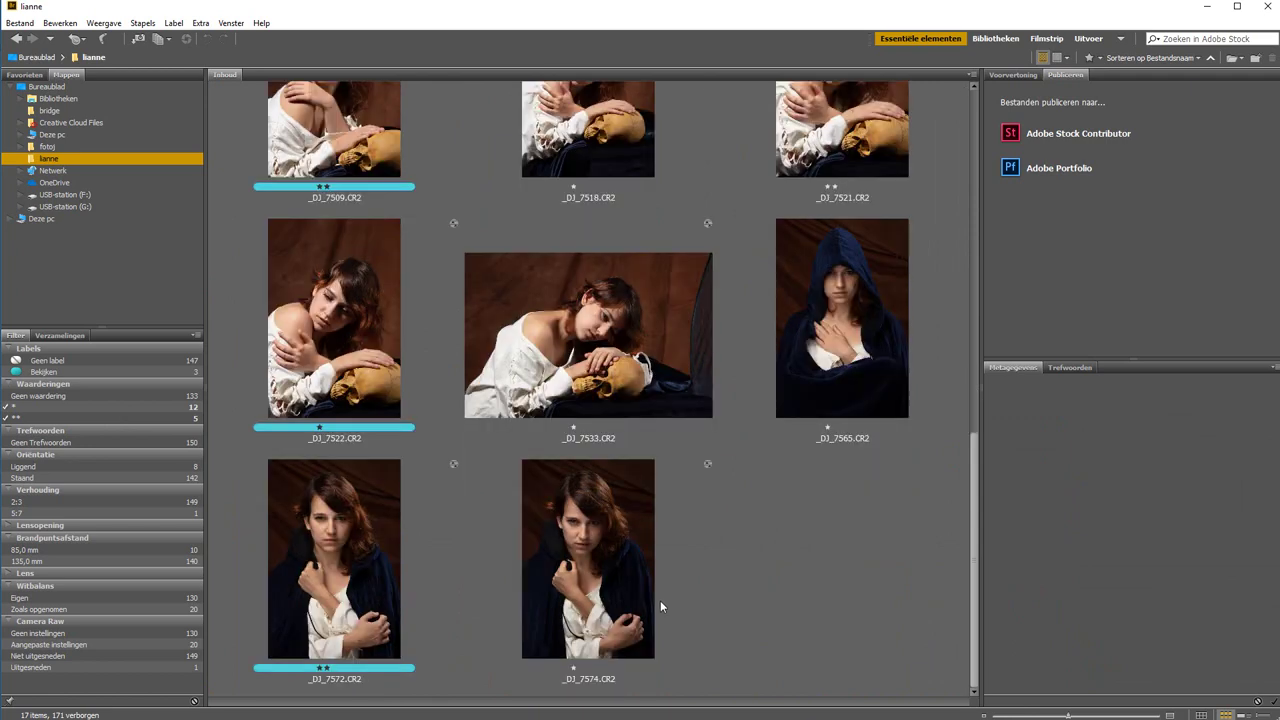
pyautogui.click(333, 554)
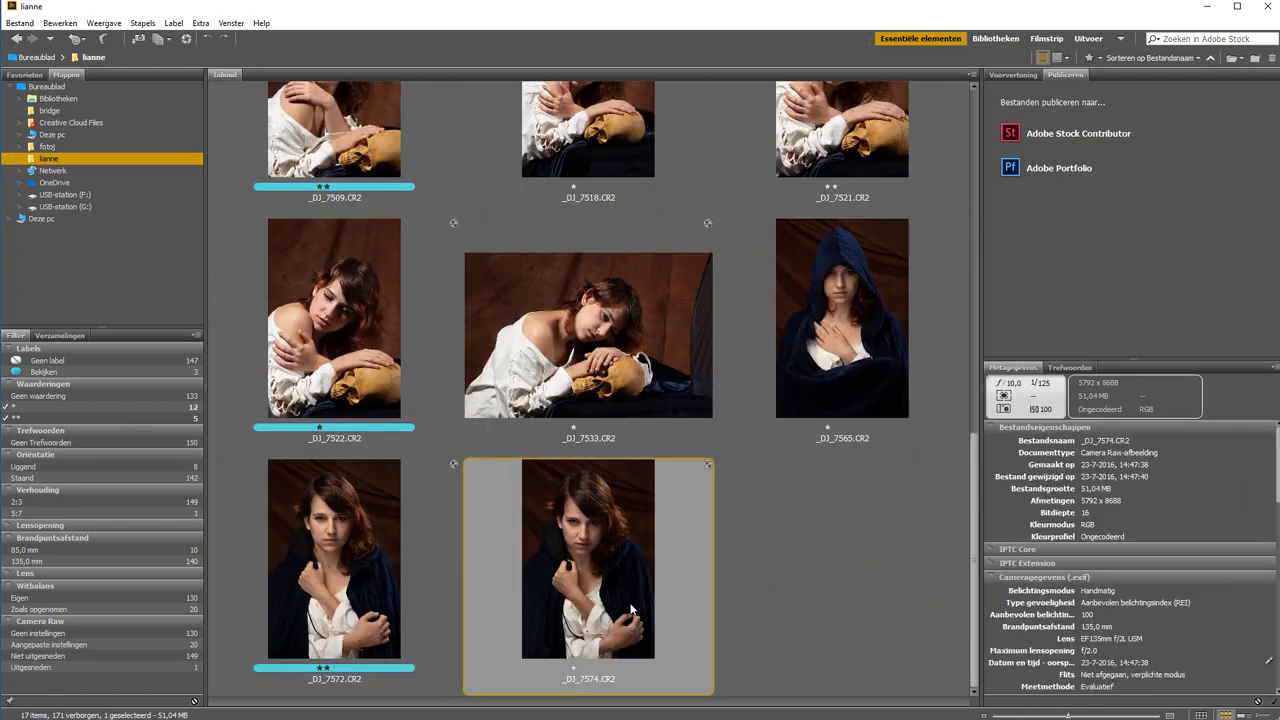
pyautogui.hotkey('ctrl', '6')
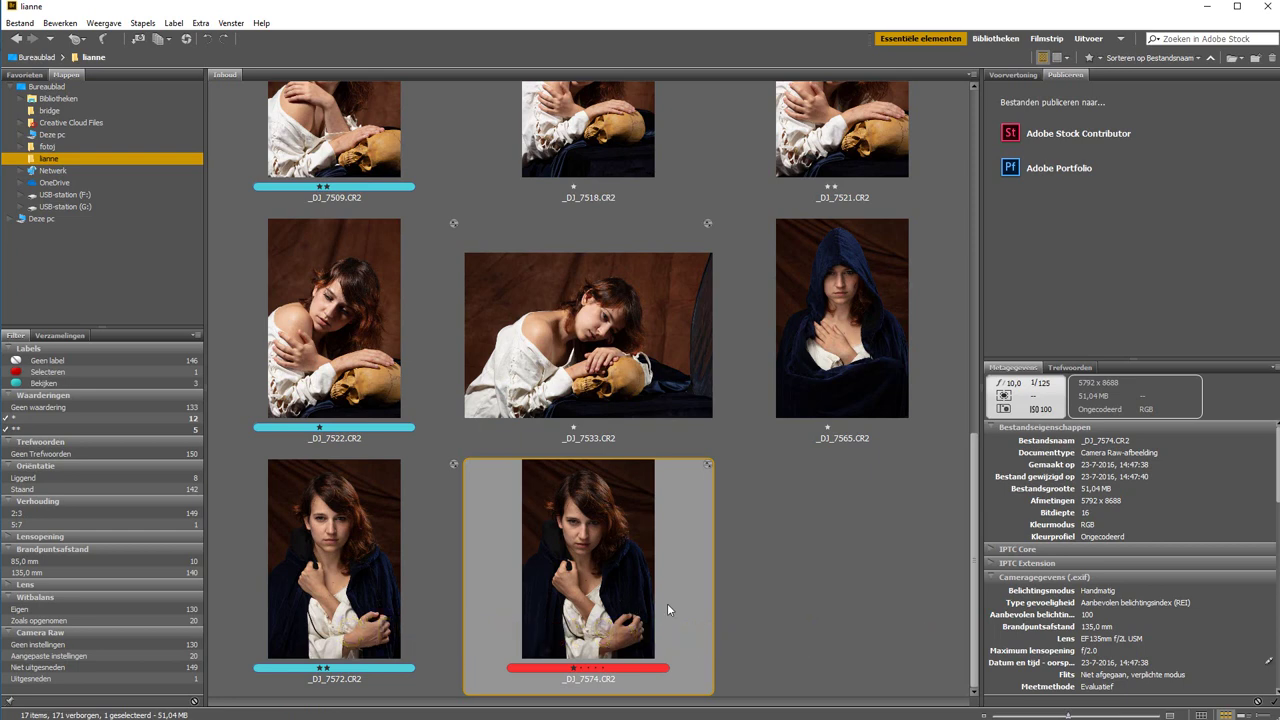
pyautogui.click(1033, 716)
pyautogui.click(884, 649)
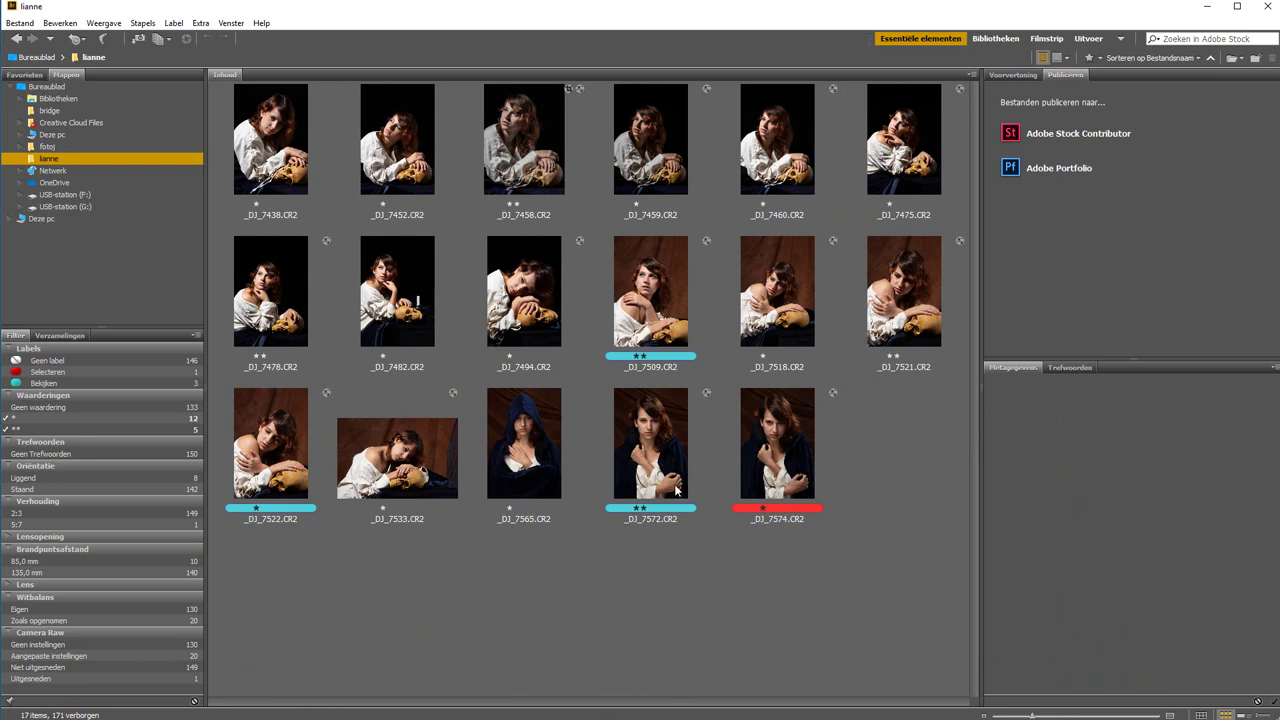
# Crop _DJ_7494 in Camera Raw with contrast +22, exposure -0,20, saturation -26, and open it in Photoshop.
pyautogui.doubleClick(526, 305)
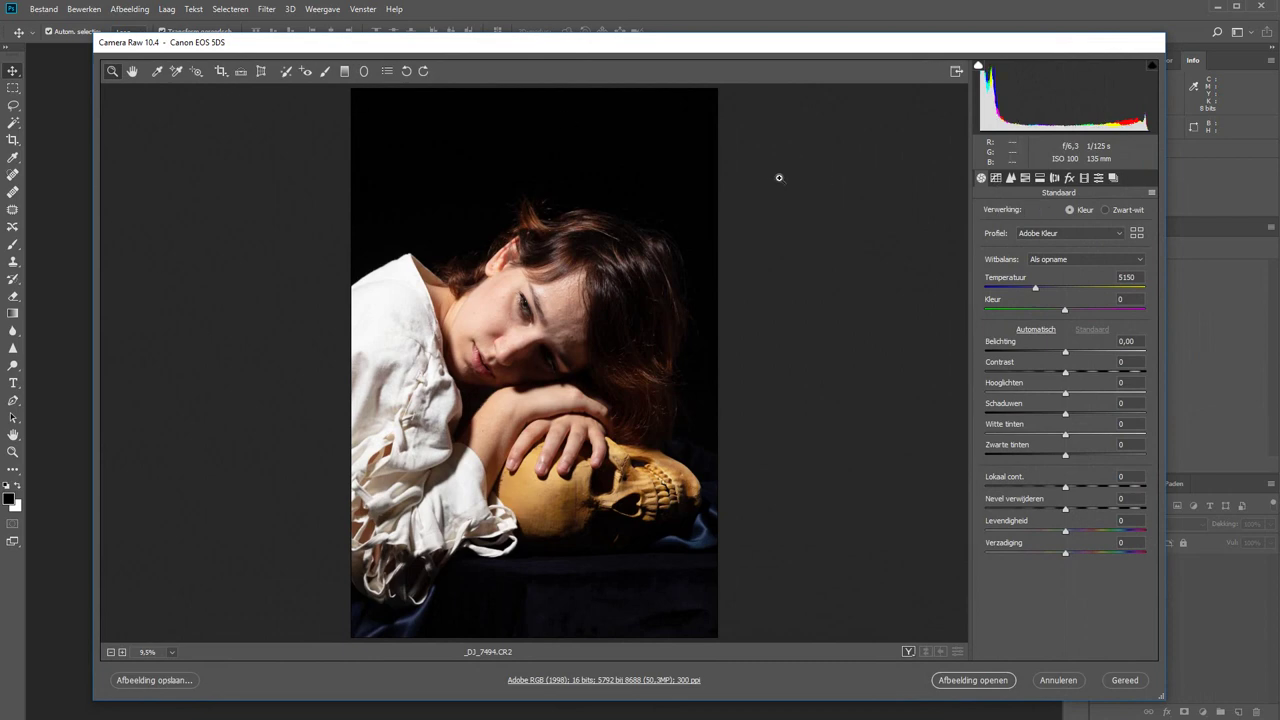
pyautogui.press('c')
pyautogui.moveTo(362, 148); pyautogui.dragTo(717, 608)
pyautogui.moveTo(1065, 372)
pyautogui.mouseDown()
pyautogui.moveTo(1082, 373)
pyautogui.moveTo(1046, 392)
pyautogui.moveTo(1096, 413)
pyautogui.mouseUp()
pyautogui.moveTo(1065, 351); pyautogui.dragTo(1062, 351)
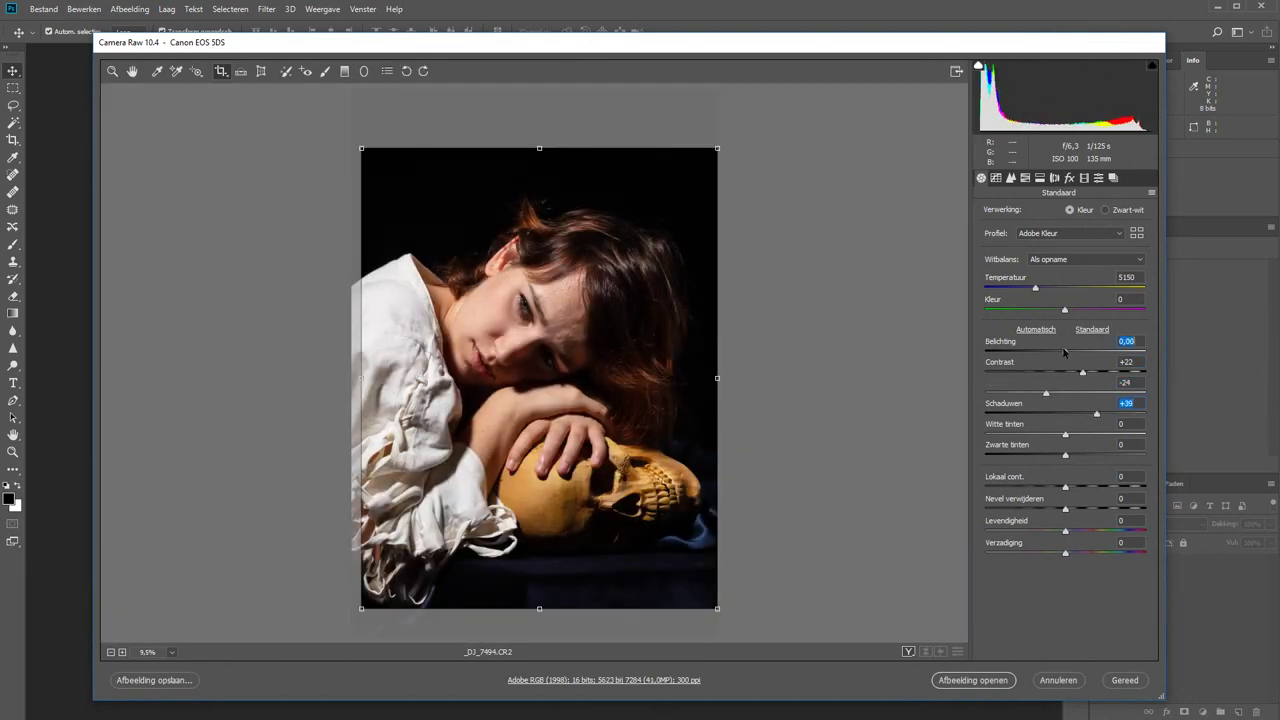
pyautogui.moveTo(1065, 552); pyautogui.dragTo(1044, 552)
pyautogui.click(1002, 688)
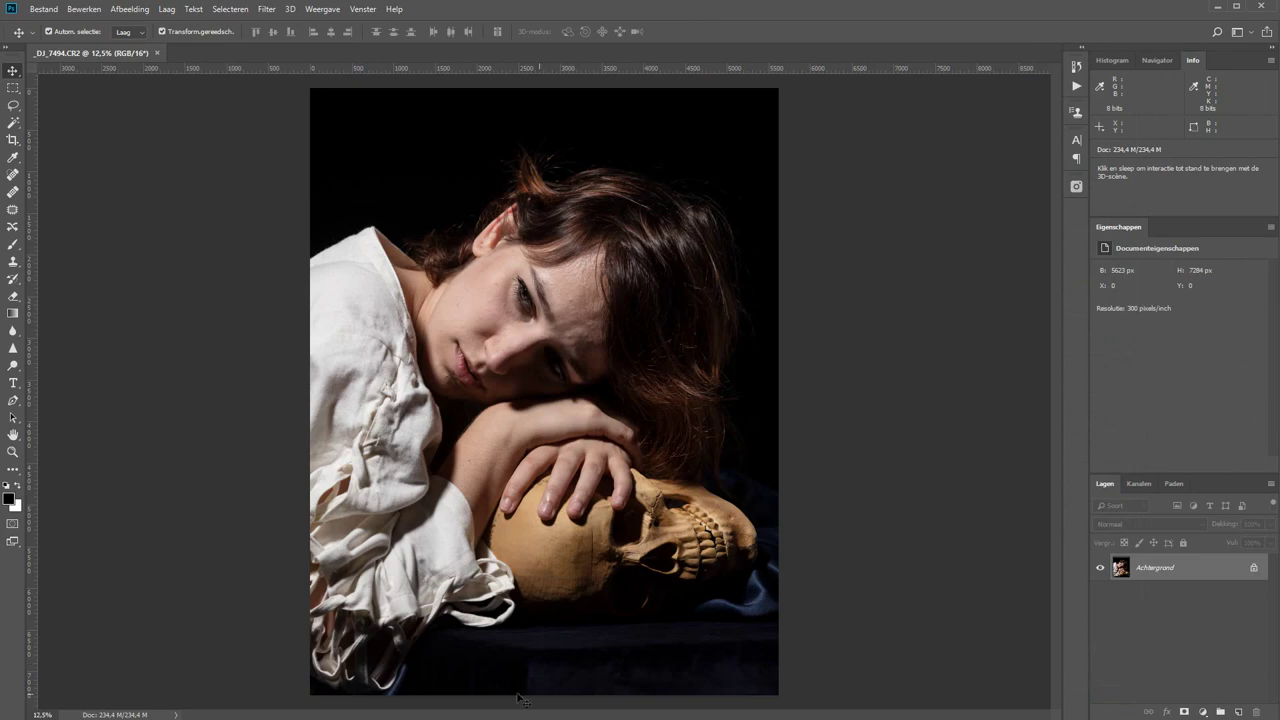
# Back in Bridge, open _DJ_7452 in Camera Raw and set contrast 25, highlights 5, shadows 39.
pyautogui.click(310, 690)
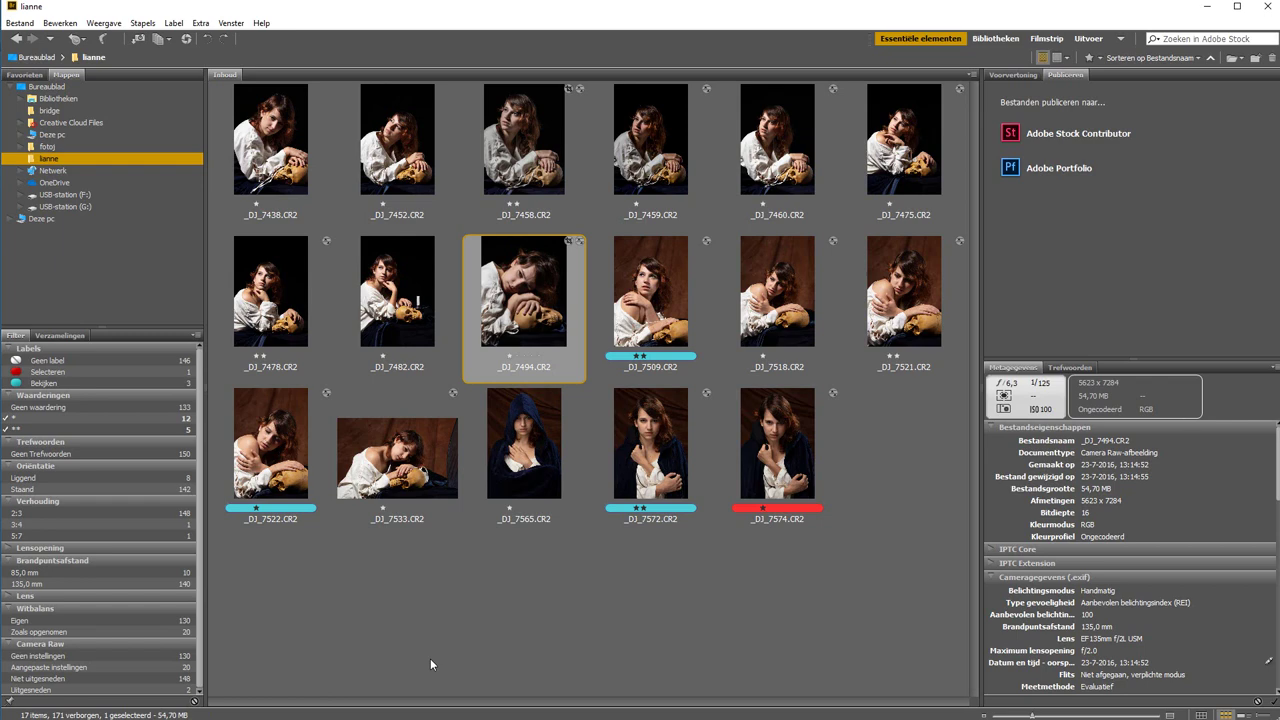
pyautogui.rightClick(400, 123)
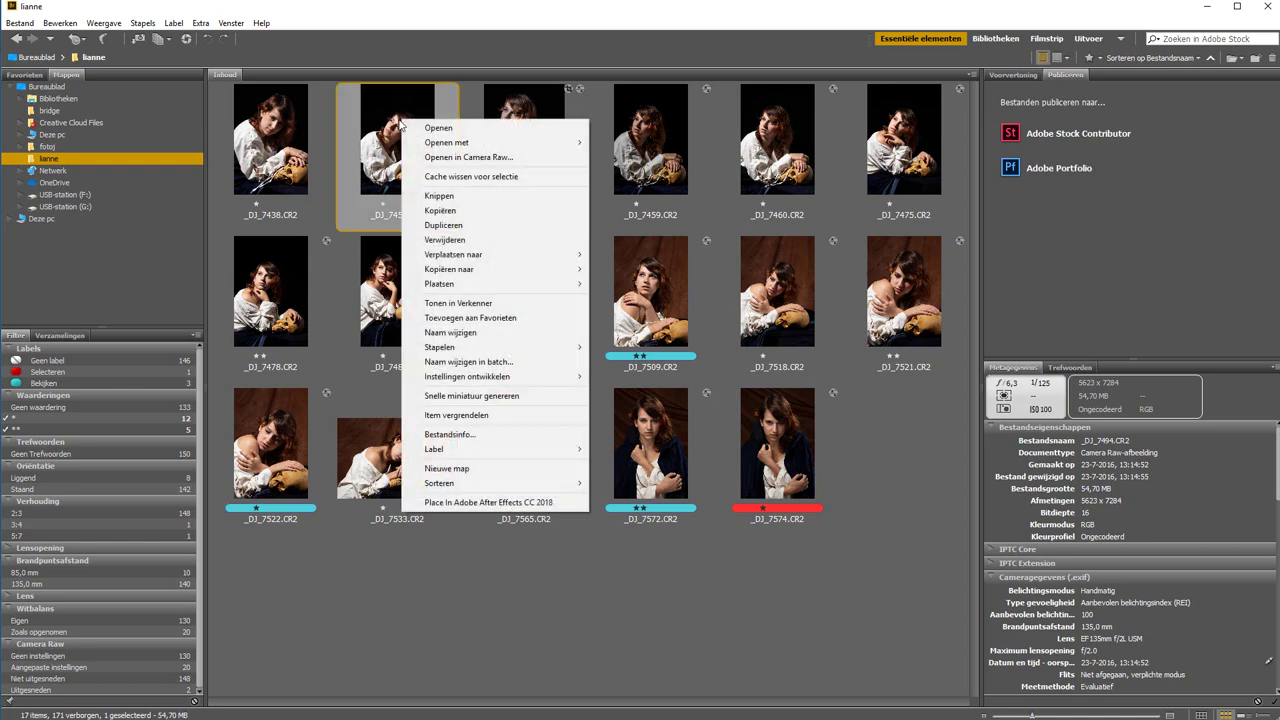
pyautogui.click(476, 158)
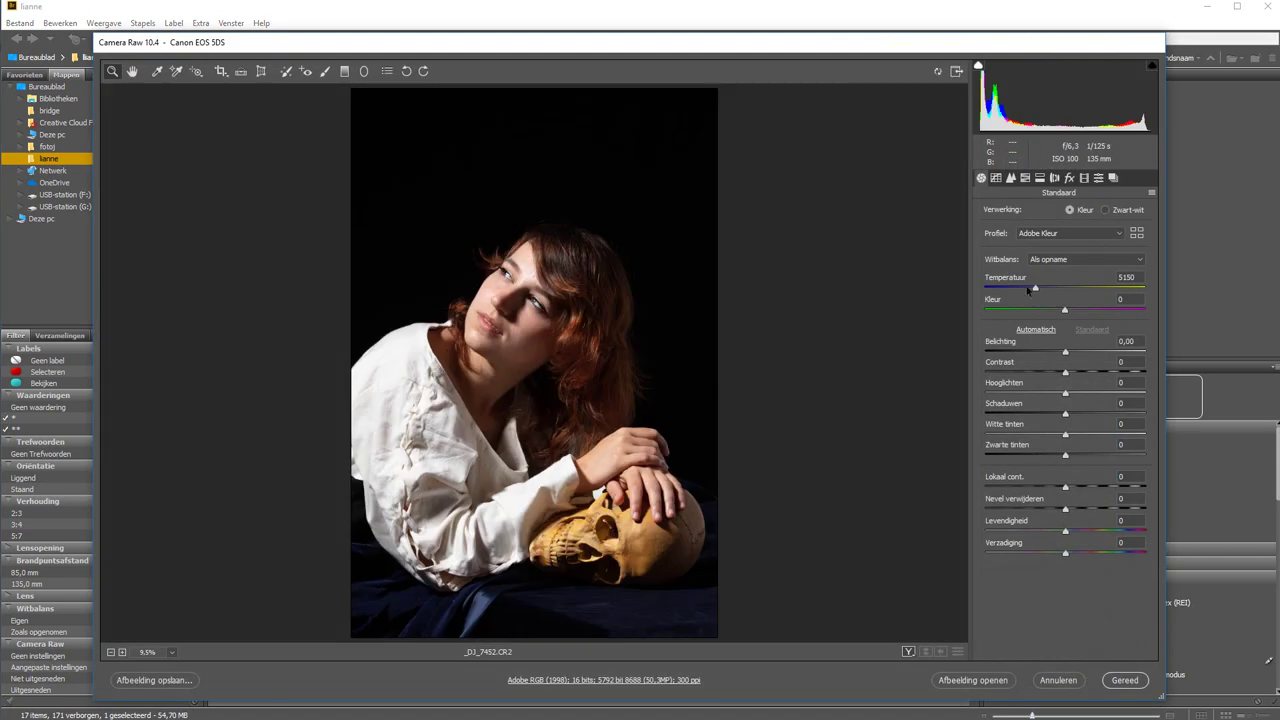
pyautogui.click(1125, 362)
pyautogui.write('25')
pyautogui.press('Tab')
pyautogui.write('5')
pyautogui.press('Tab')
pyautogui.write('39')
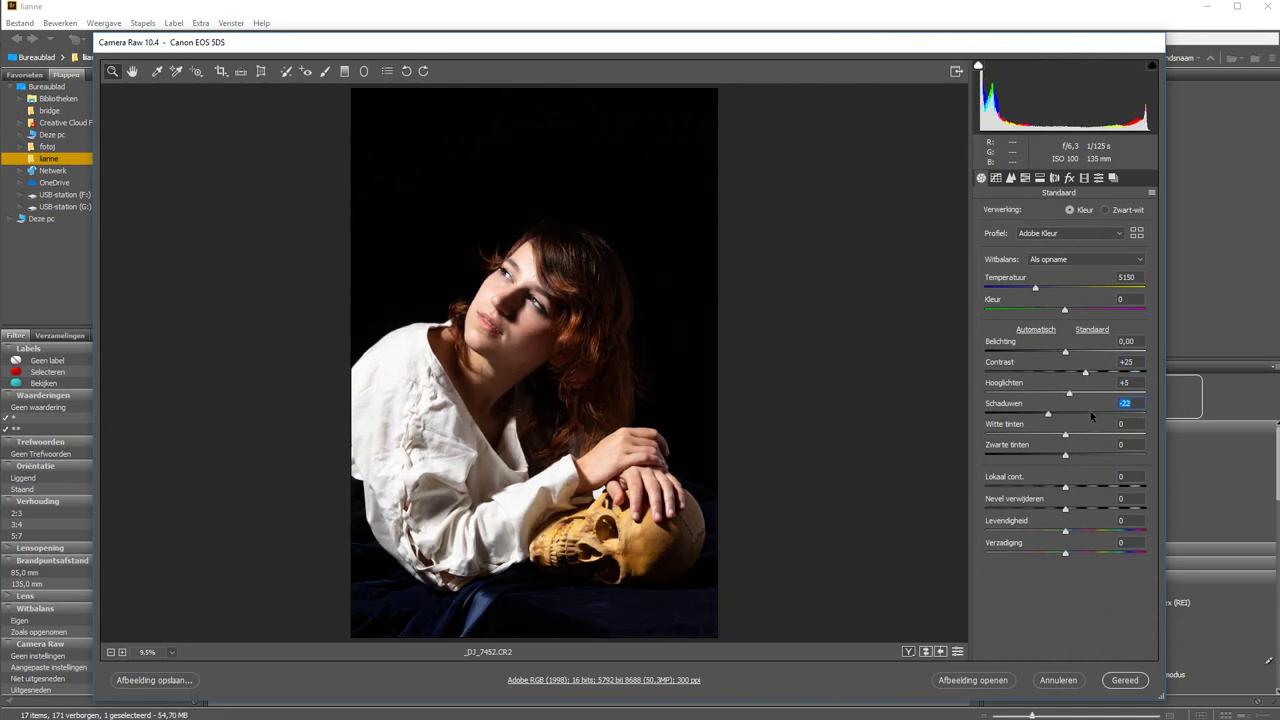
# Lower saturation to -28, crop the photo to 5454 × 6830, and finish with Gereed.
pyautogui.click(1043, 553)
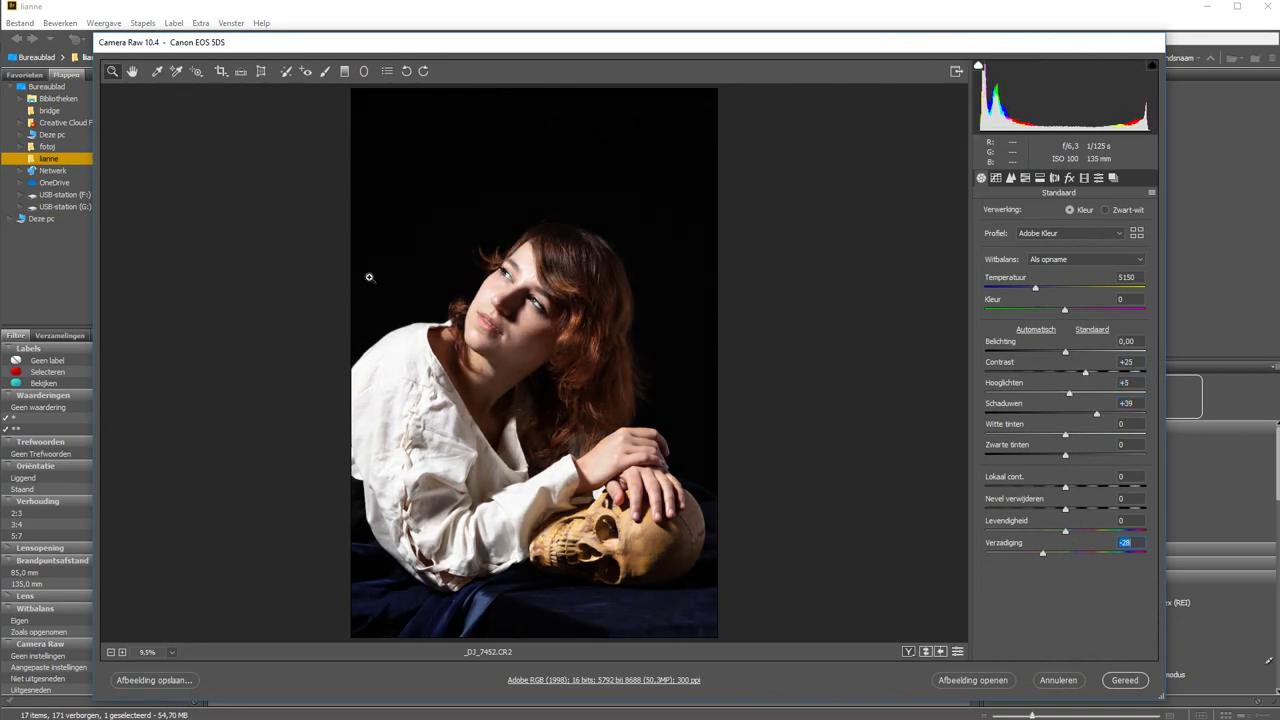
pyautogui.click(221, 71)
pyautogui.moveTo(372, 178); pyautogui.dragTo(760, 614)
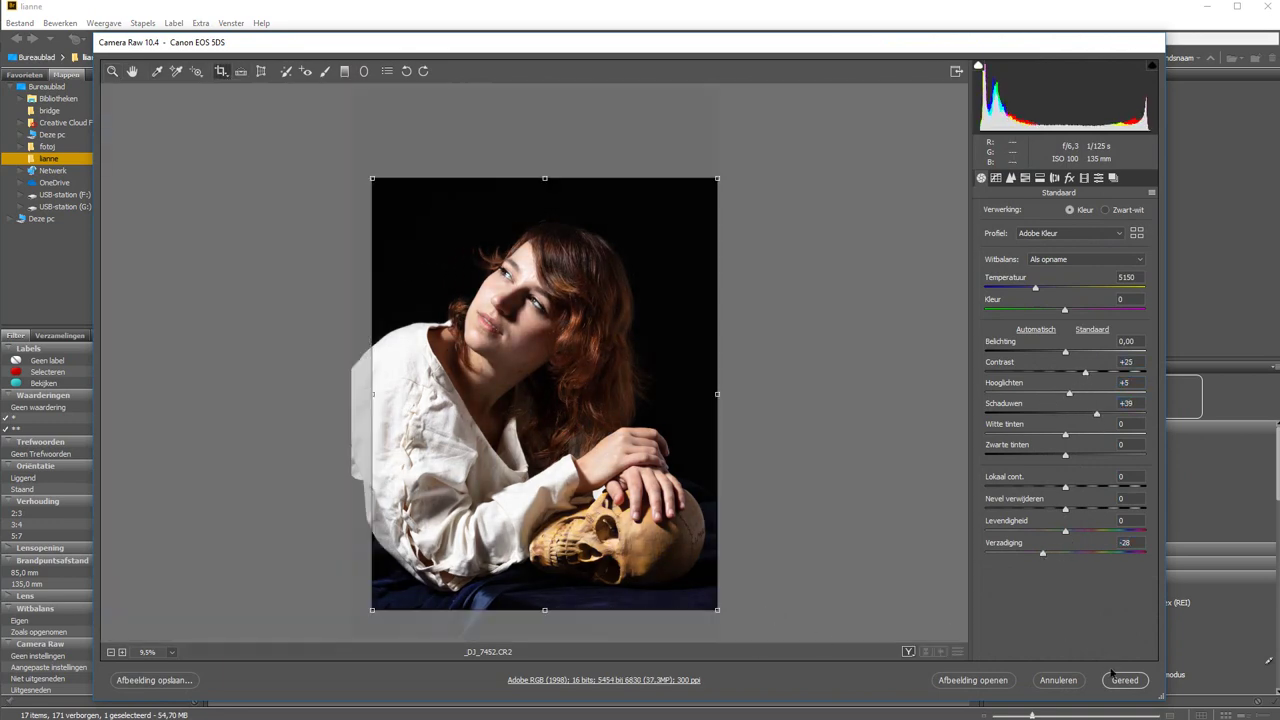
pyautogui.click(1122, 680)
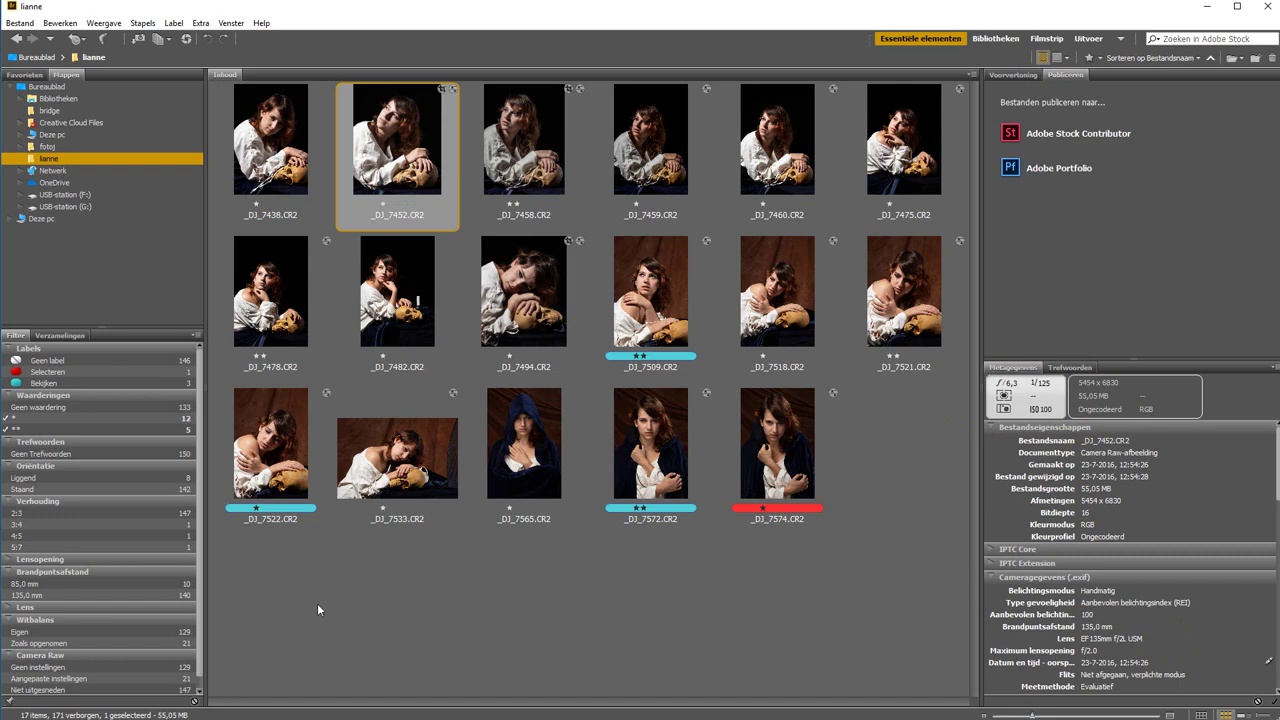
# Clear the one- and two-star rating filters, then try and remove the 85,0 mm focal-length filter.
pyautogui.click(90, 428)
pyautogui.click(88, 418)
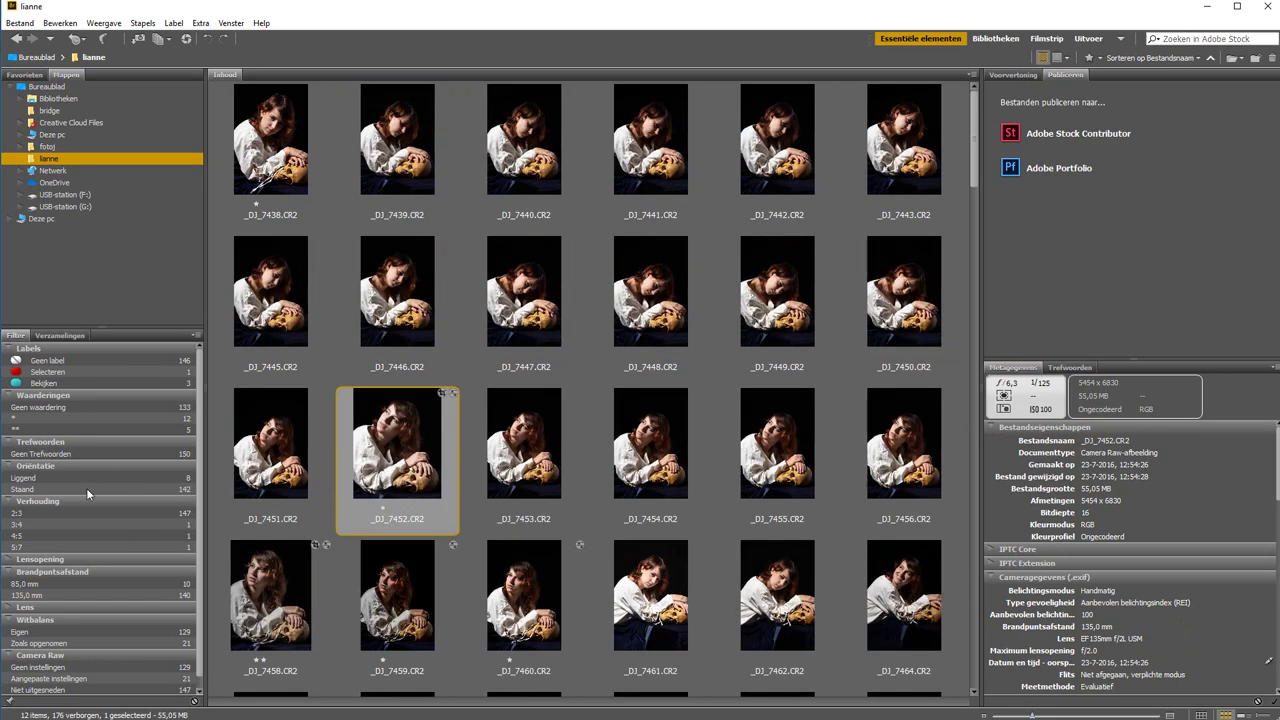
pyautogui.click(122, 584)
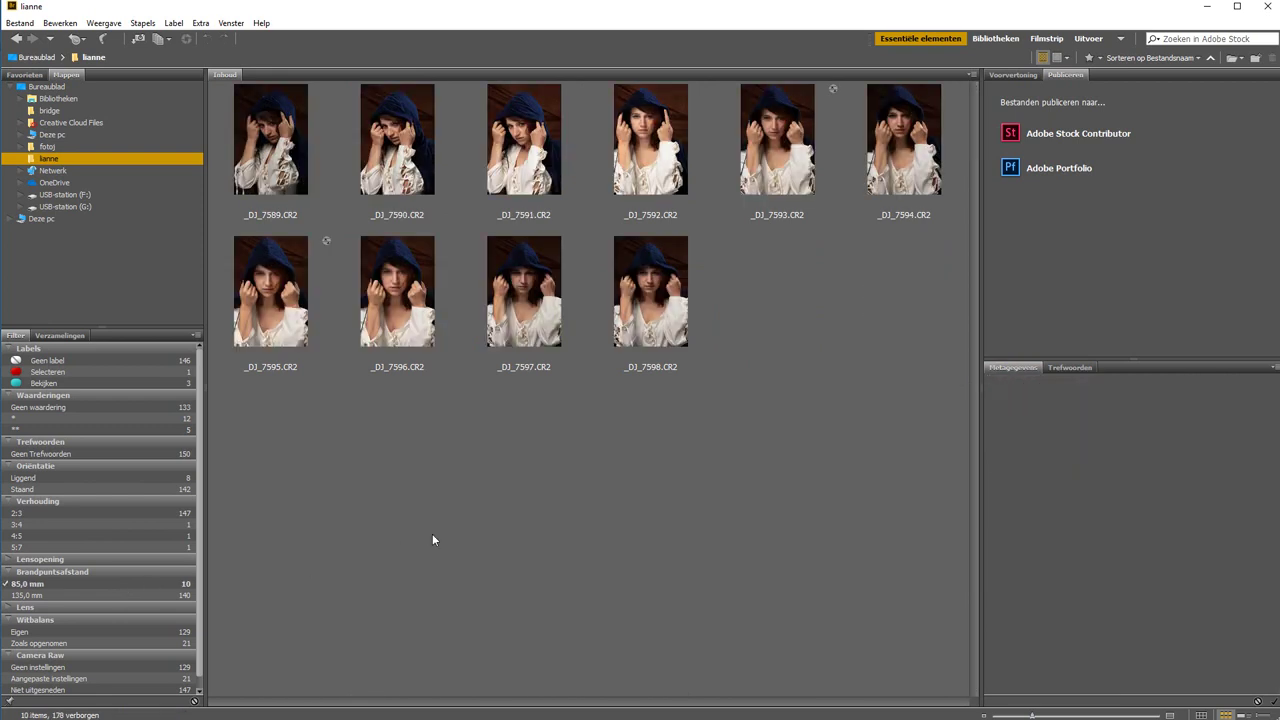
pyautogui.click(73, 584)
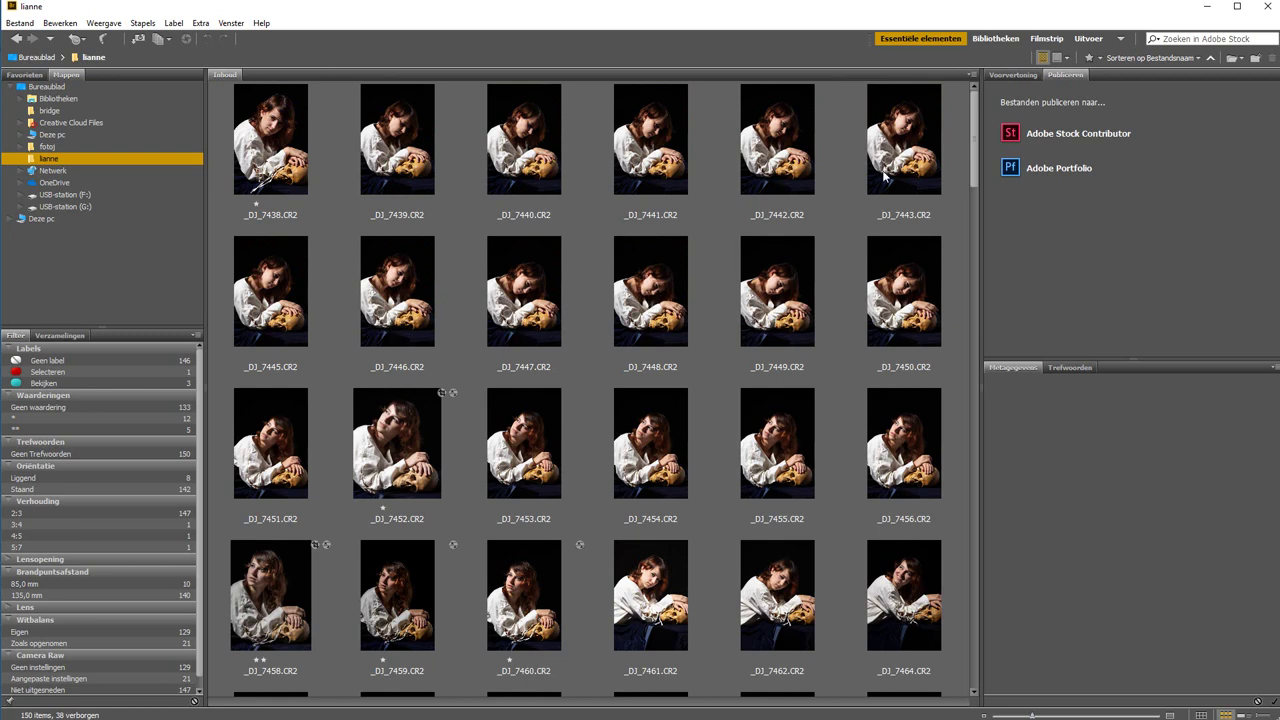
# Preview _DJ_7448 in the Voorvertoning panel and set thumbnails to seven per row.
pyautogui.click(1014, 75)
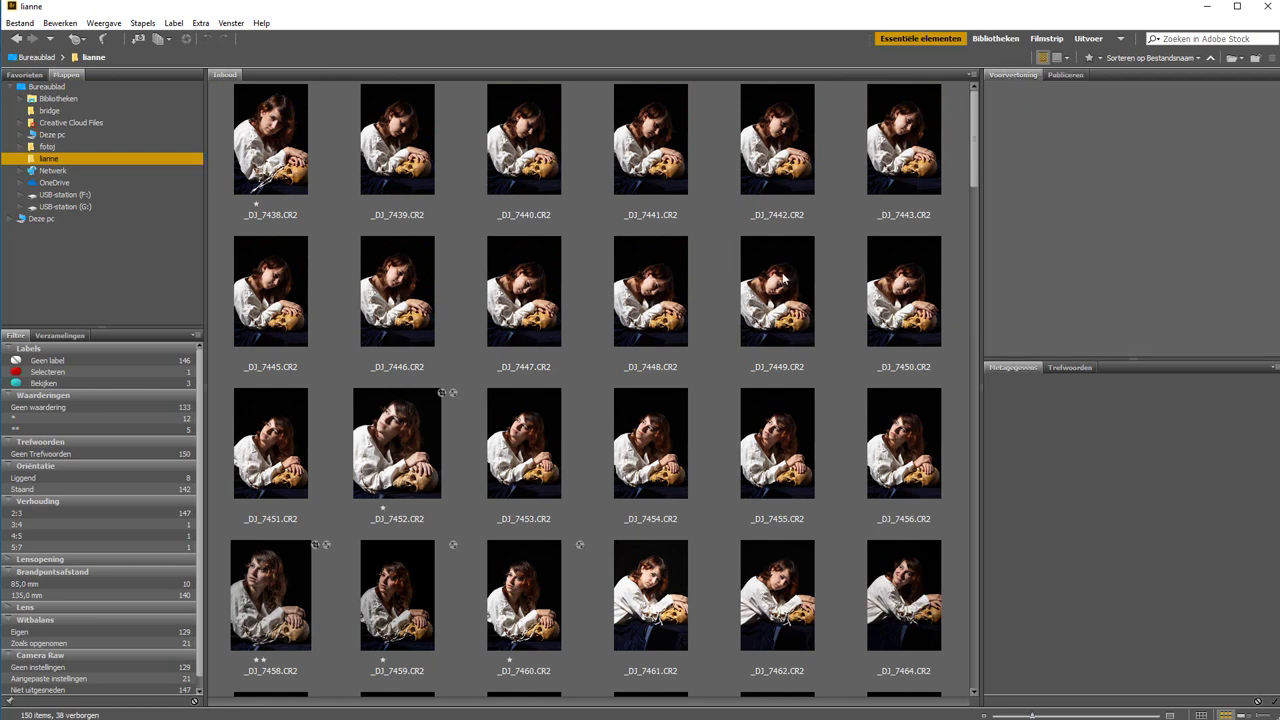
pyautogui.click(661, 296)
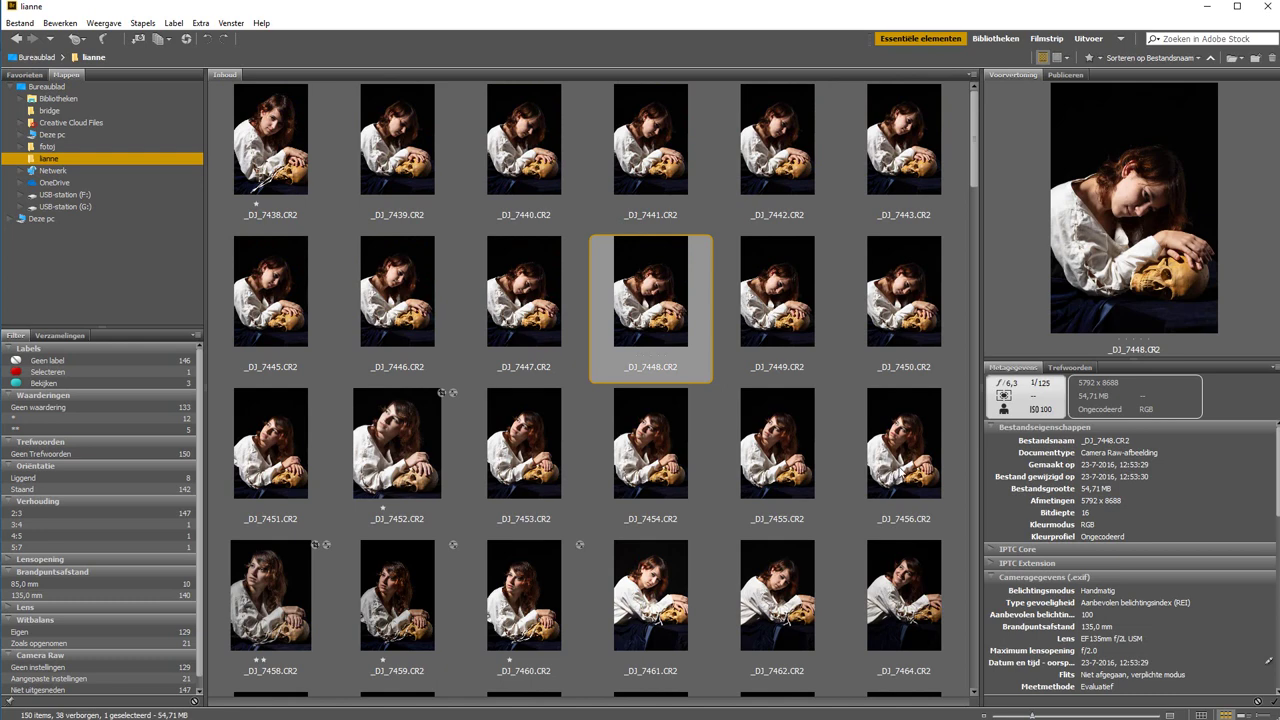
pyautogui.click(1108, 715)
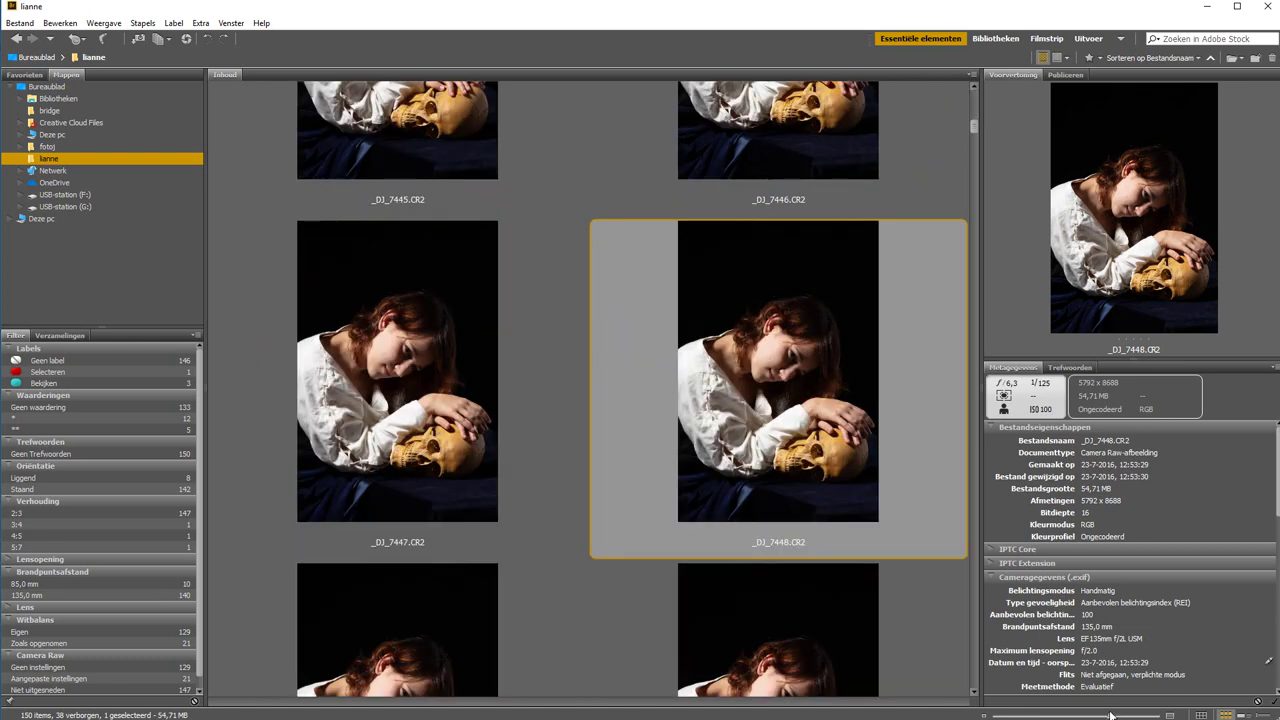
pyautogui.click(1023, 716)
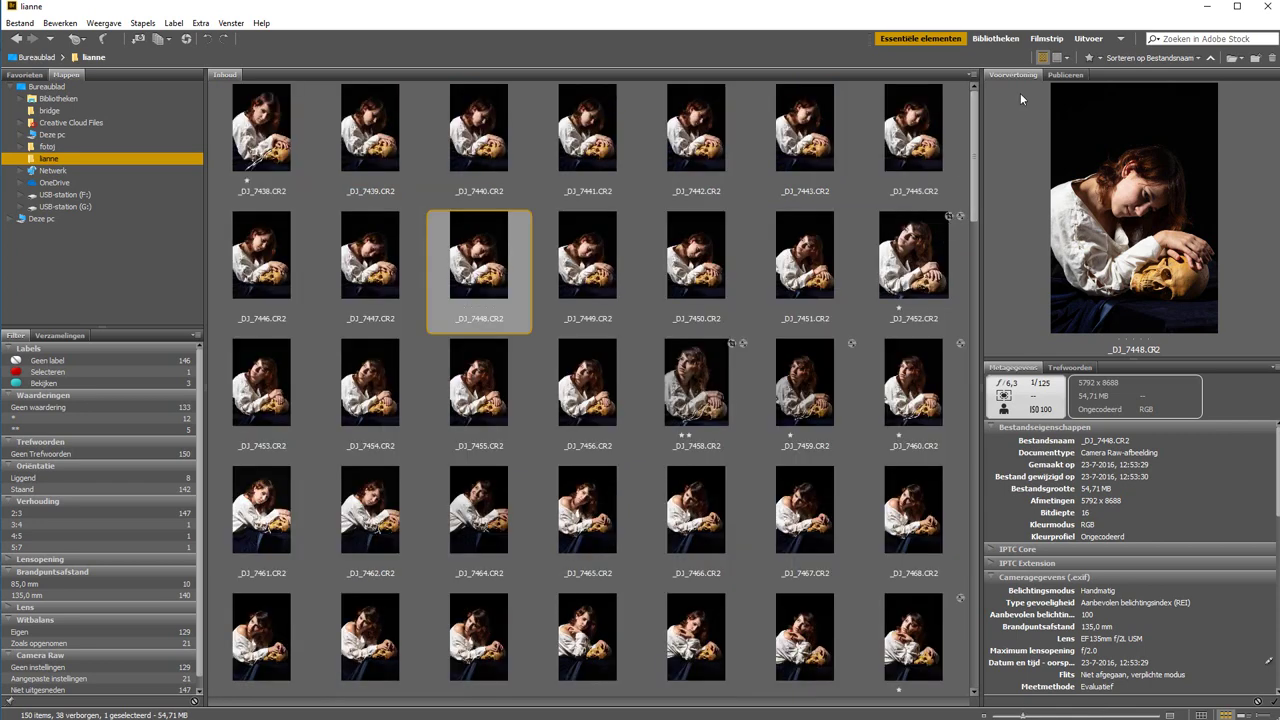
# Close the Publiceren panel and show the Trefwoorden keyword list.
pyautogui.click(1061, 75)
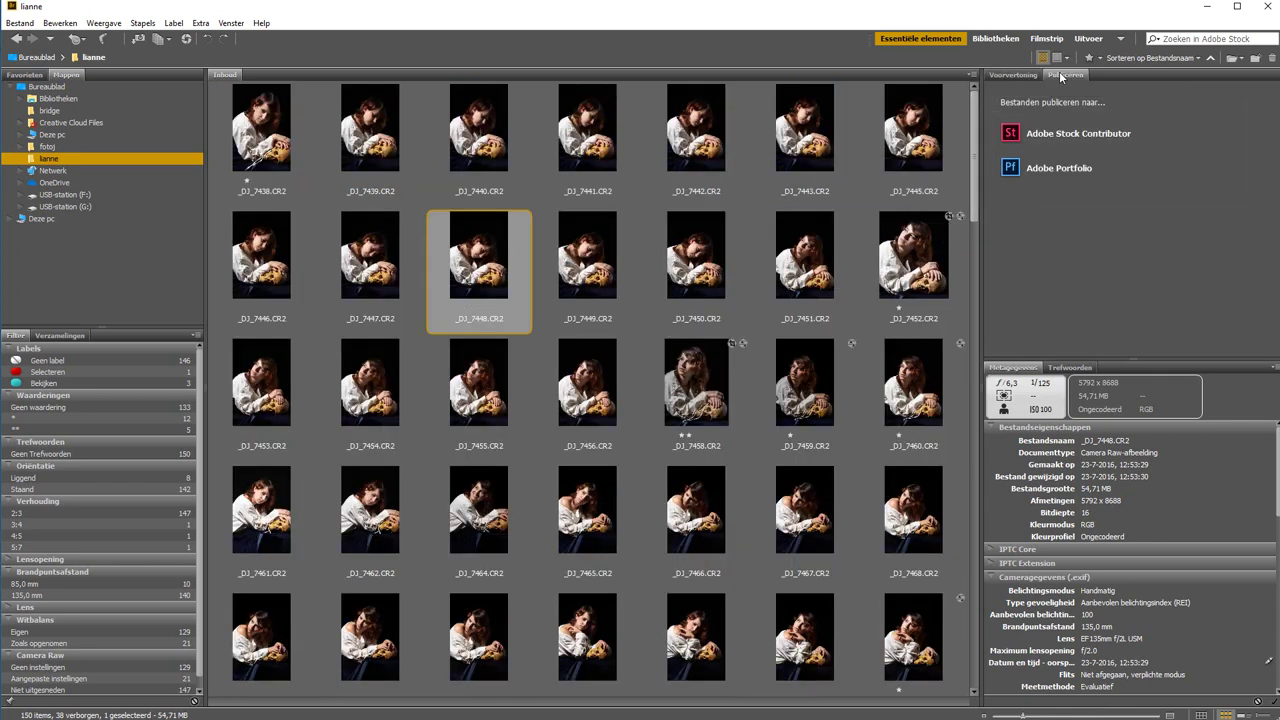
pyautogui.rightClick(1059, 74)
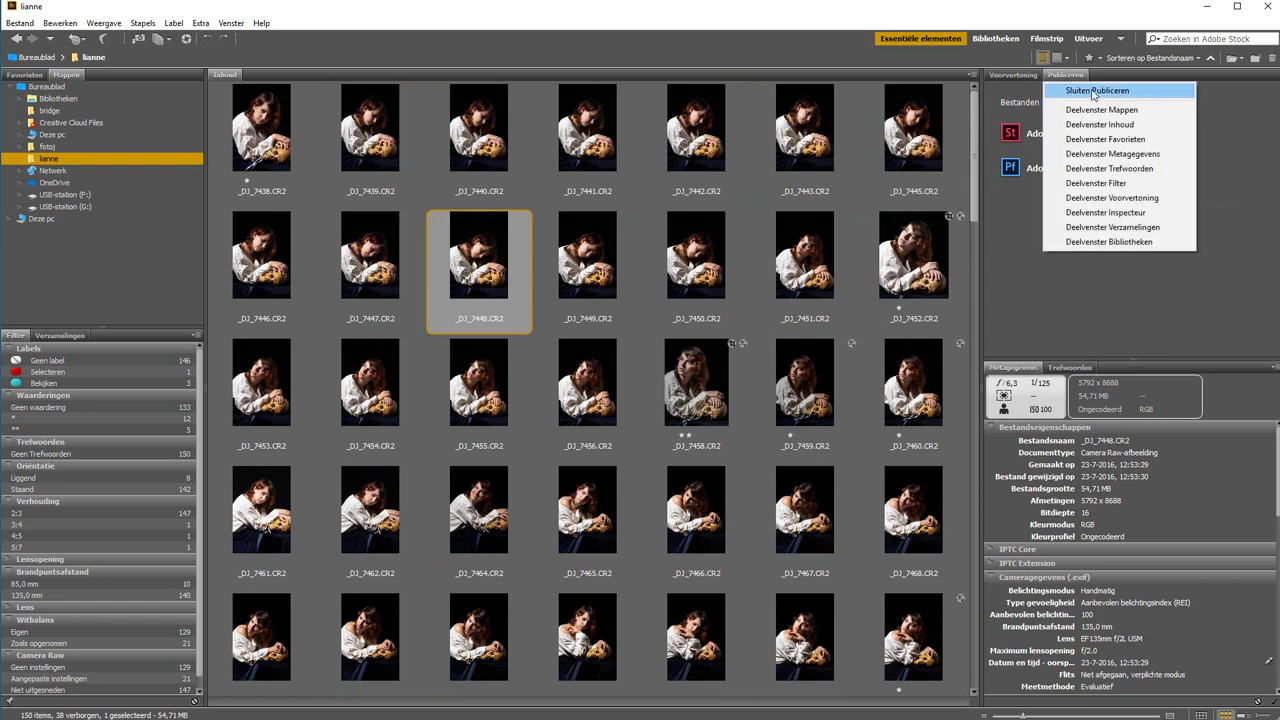
pyautogui.click(1094, 91)
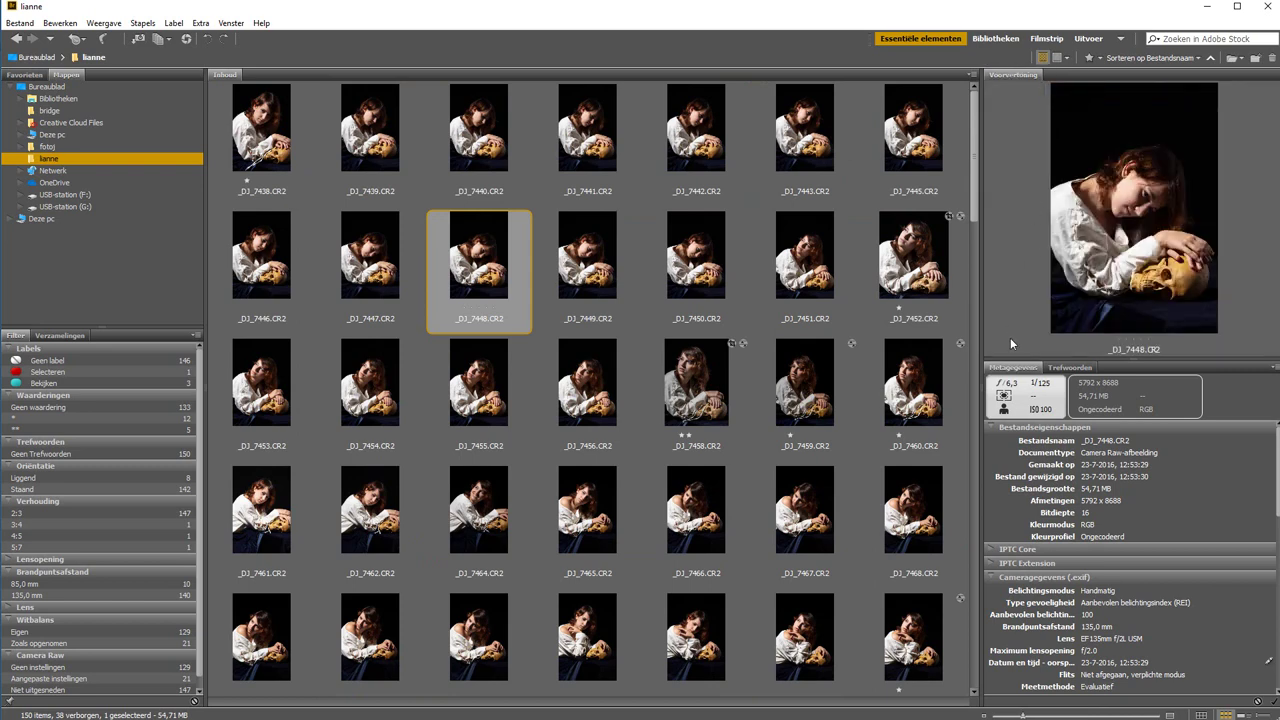
pyautogui.click(1088, 368)
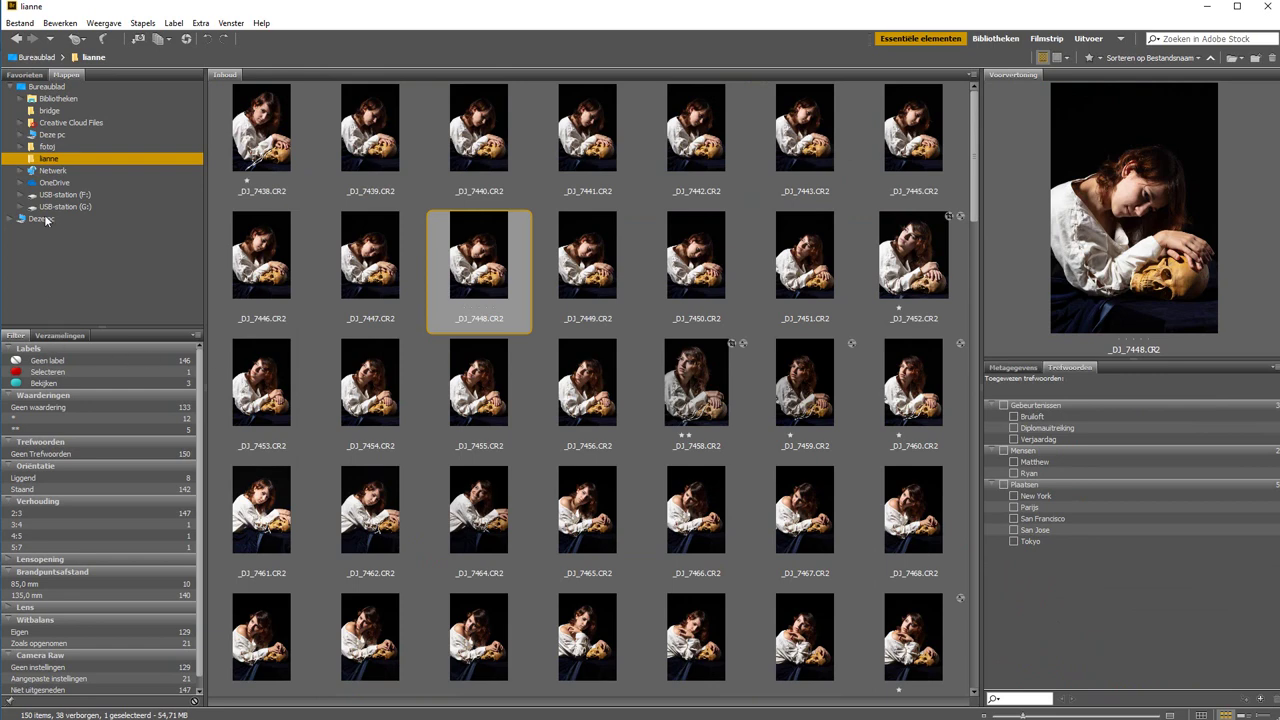
# Add the lianne folder to Favorites and open it from the Favorieten list.
pyautogui.click(19, 76)
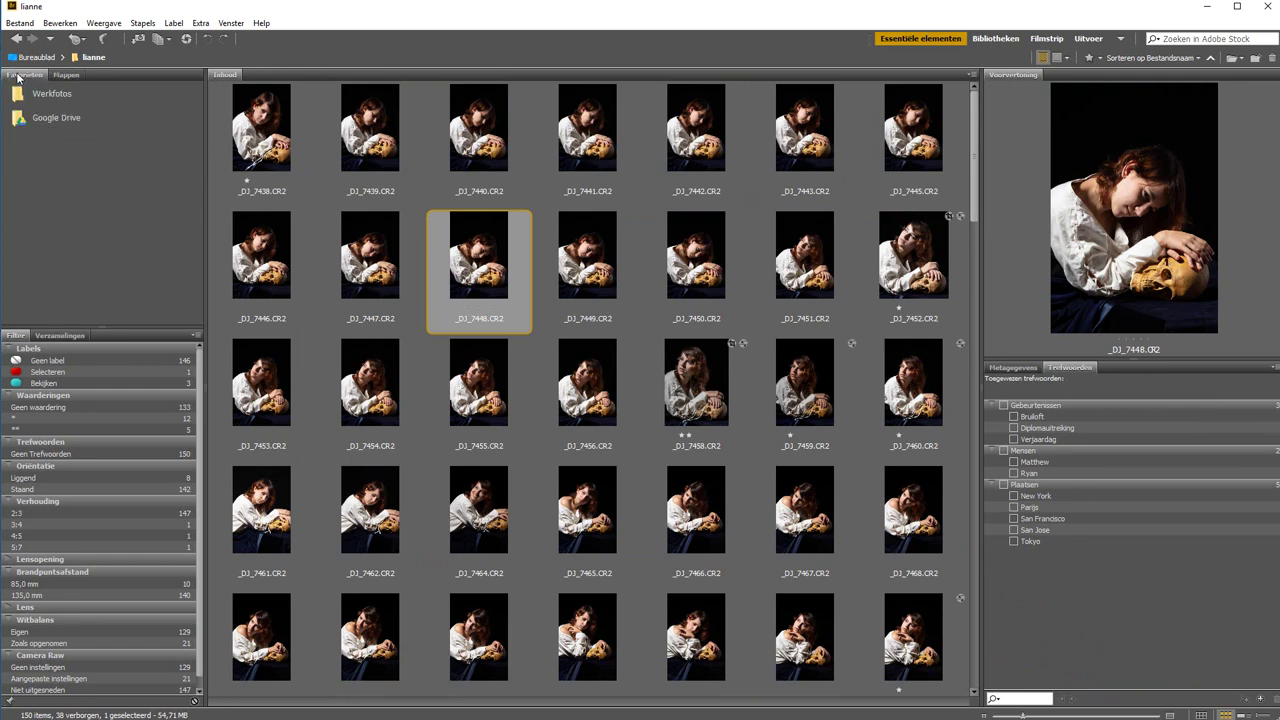
pyautogui.click(66, 75)
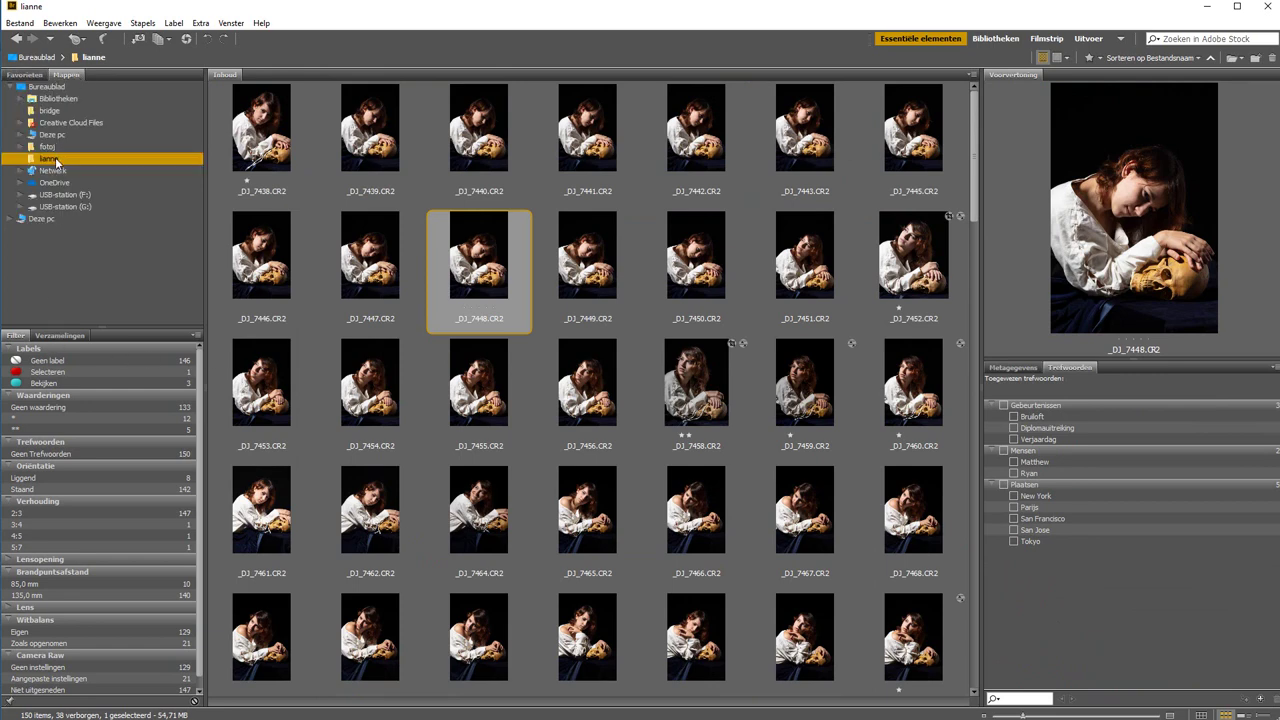
pyautogui.rightClick(57, 158)
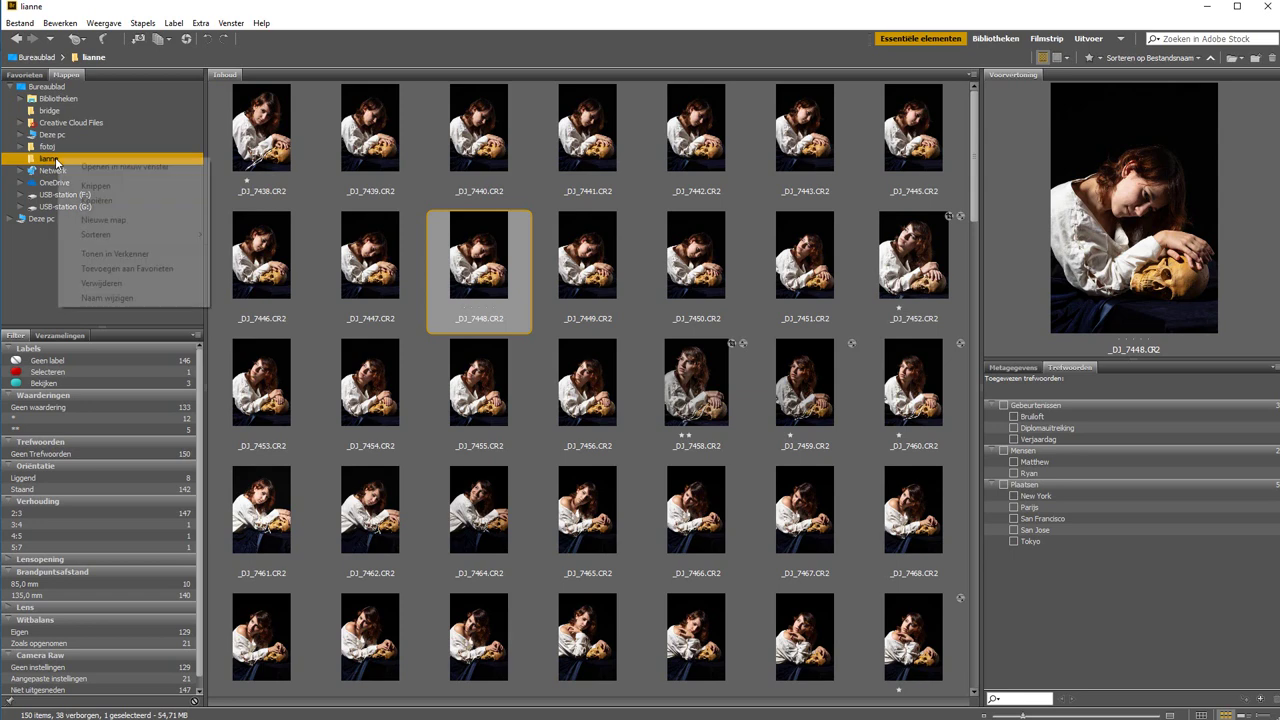
pyautogui.click(110, 266)
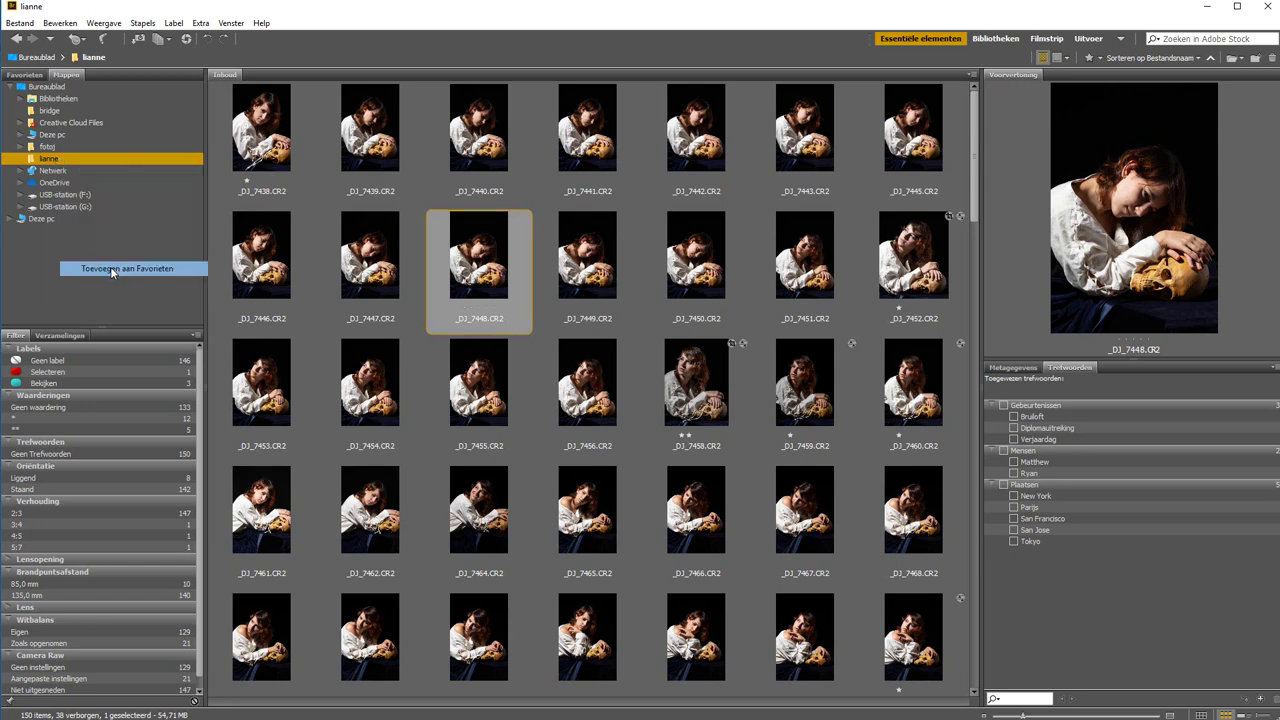
pyautogui.click(18, 76)
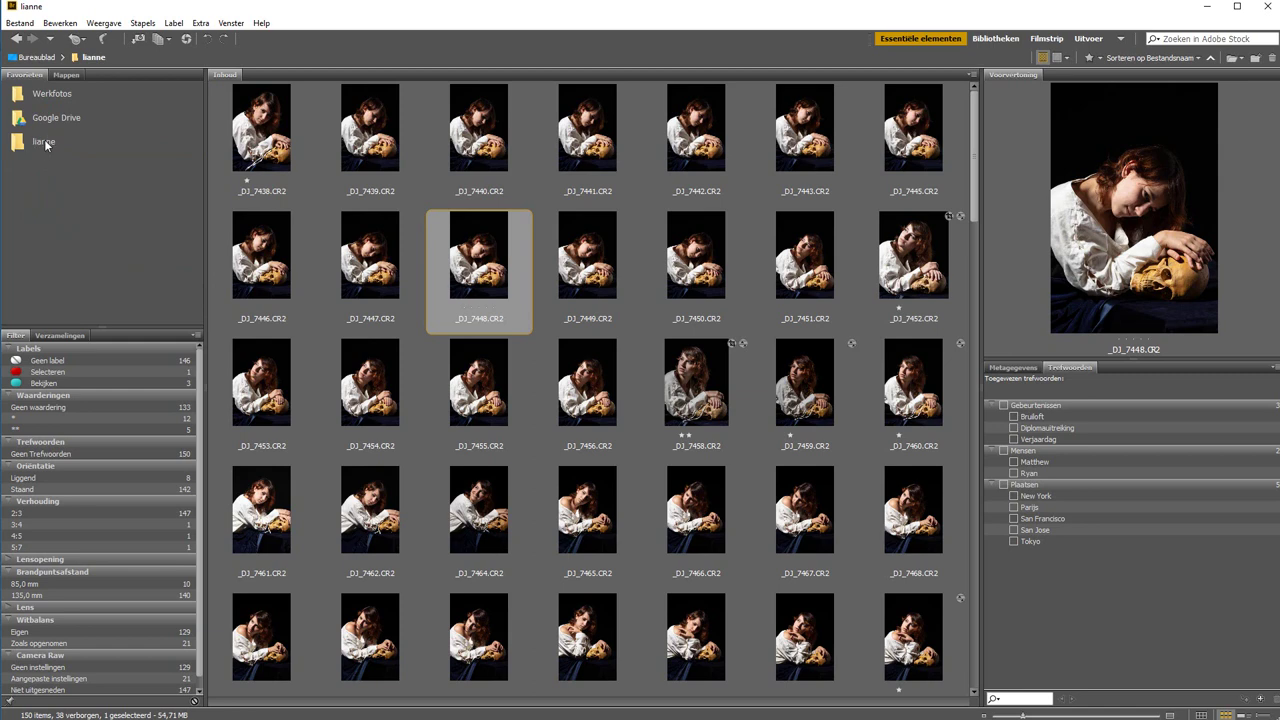
pyautogui.click(44, 140)
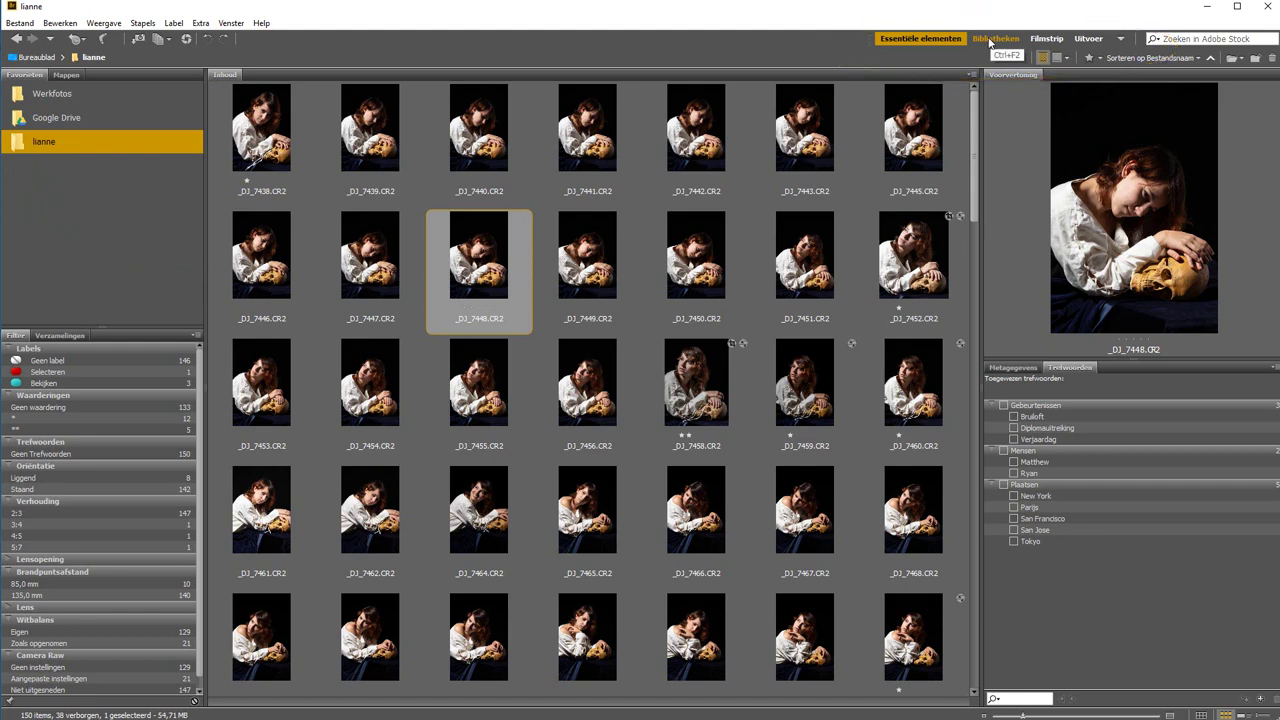
# Preview _DJ_7450, _DJ_7451 and _DJ_7446 in Bibliotheken, then view the Filmstrip and Uitvoer workspaces.
pyautogui.click(994, 39)
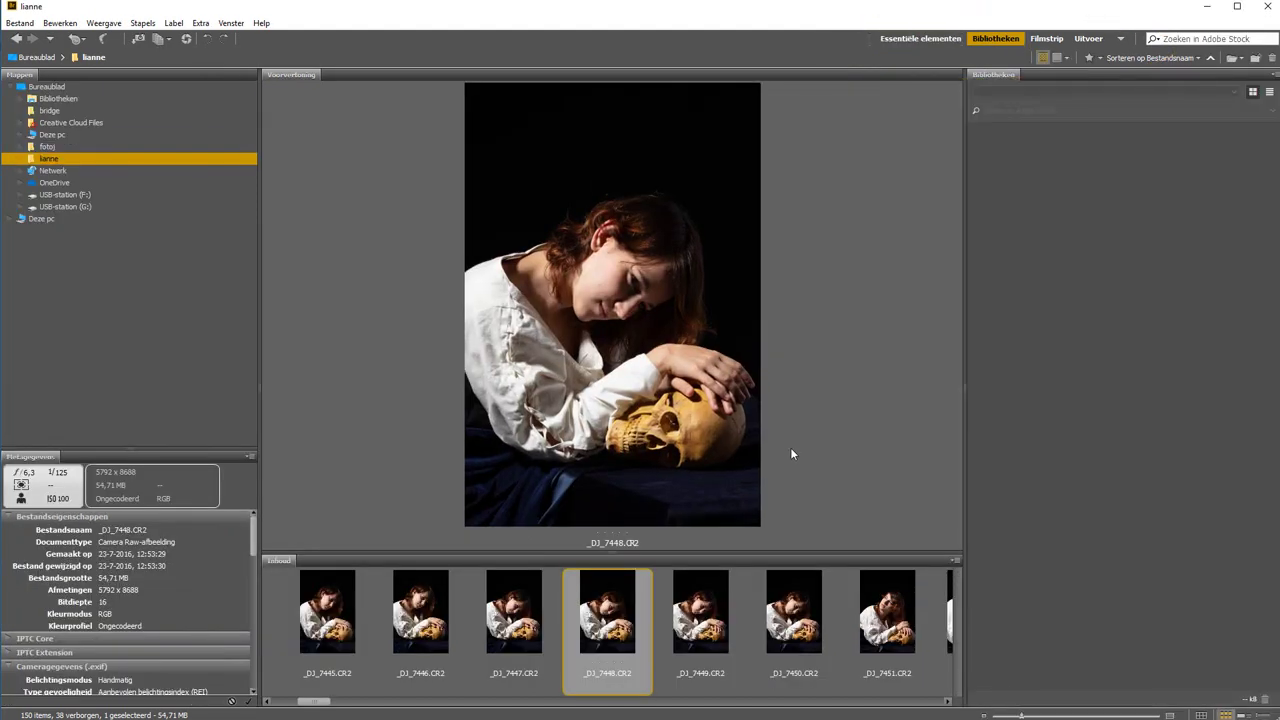
pyautogui.click(780, 611)
pyautogui.click(898, 614)
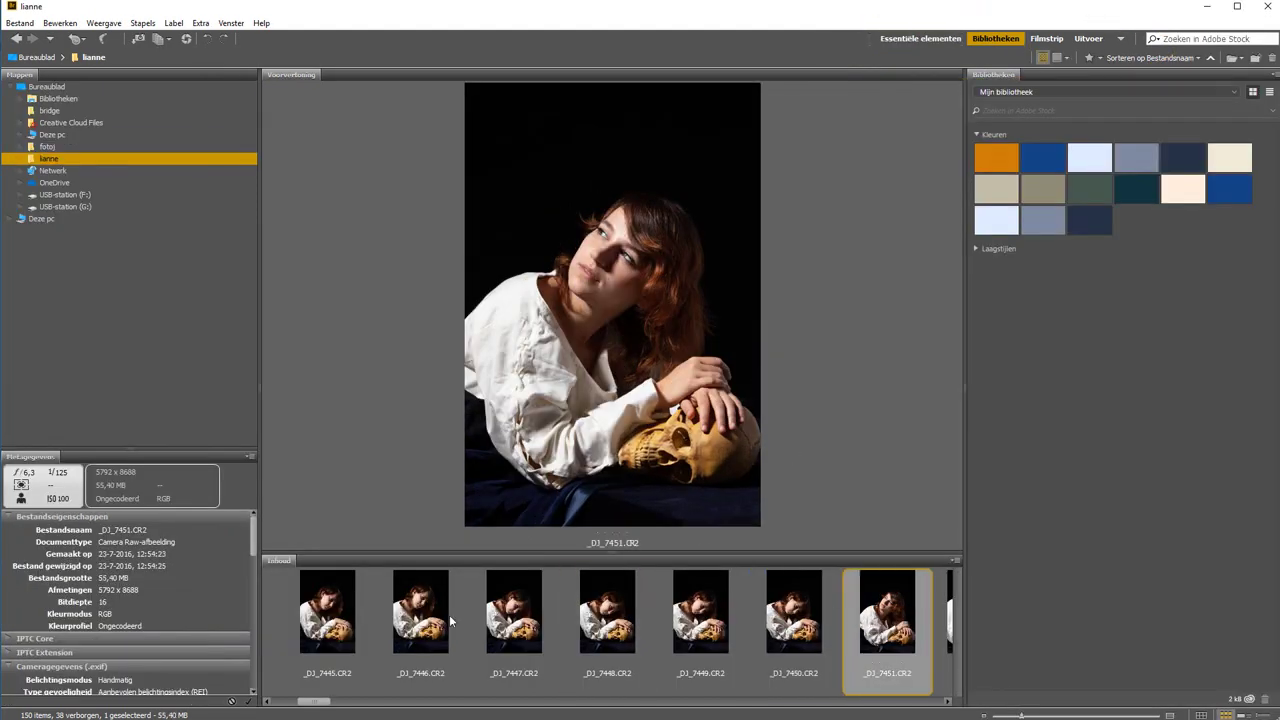
pyautogui.click(400, 621)
pyautogui.click(1047, 39)
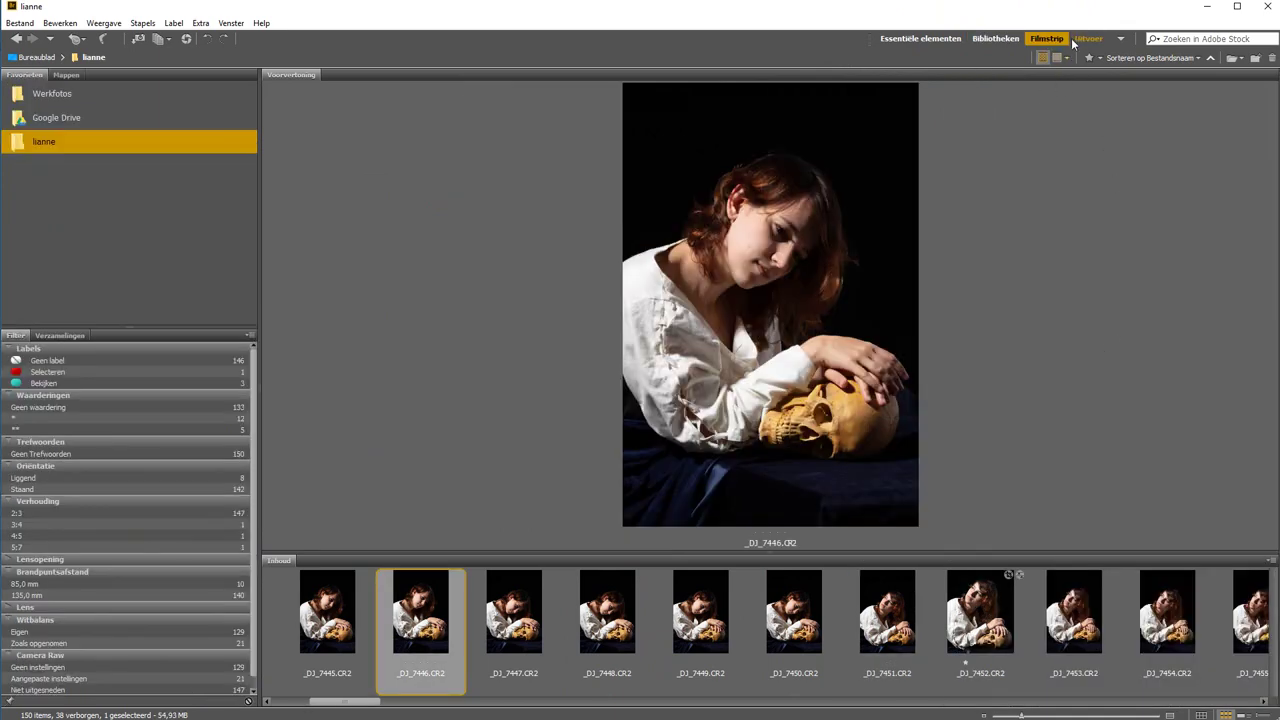
pyautogui.click(1083, 39)
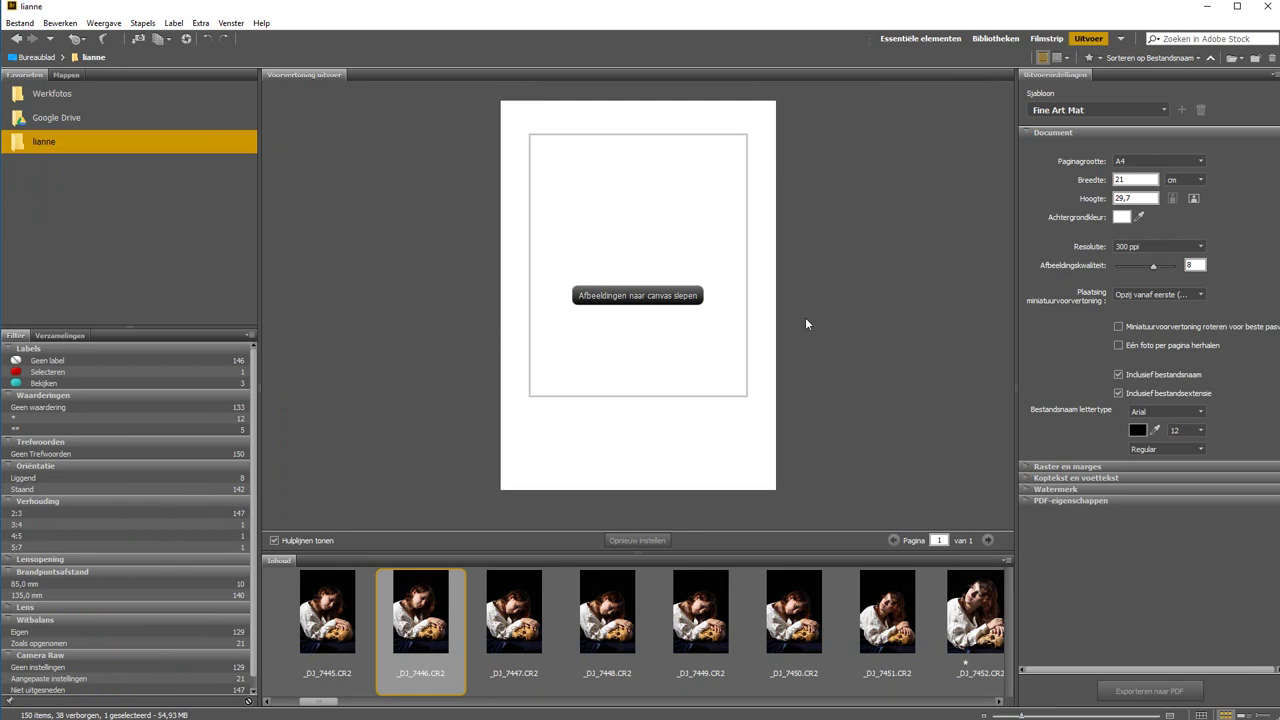